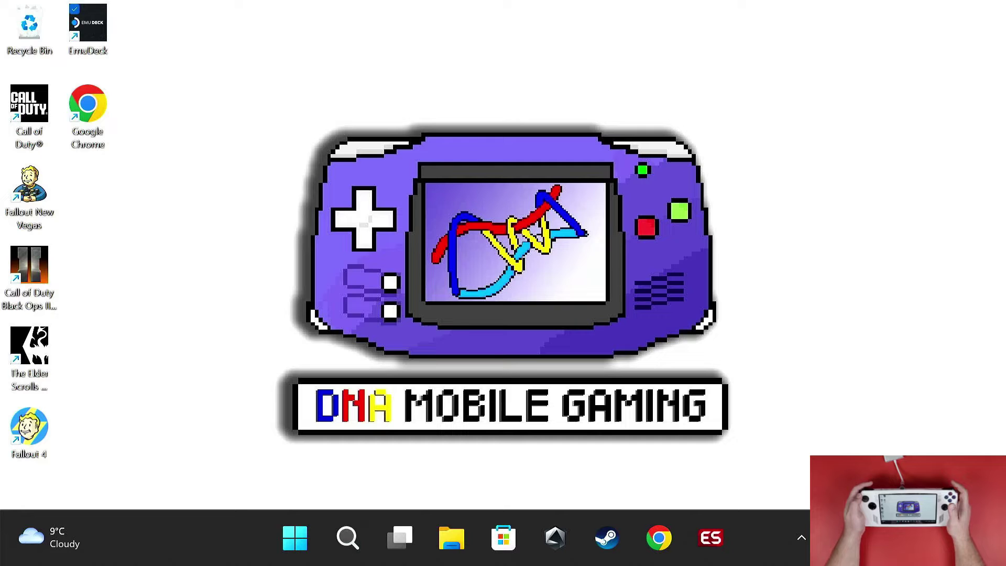
Browse File Explorer to D:\Emulation\roms\n3ds, which holds 23 3DS game files
click(451, 538)
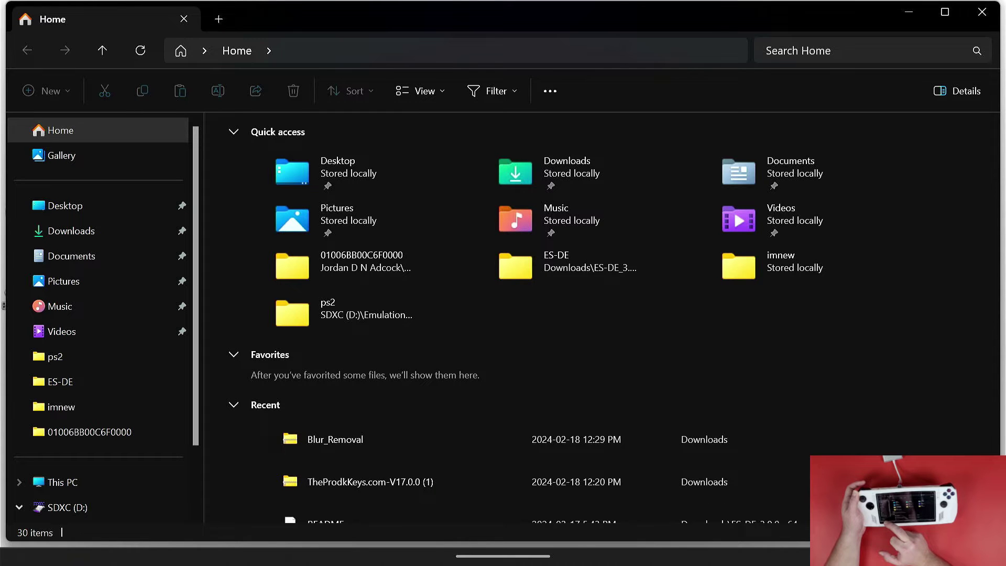
click(127, 507)
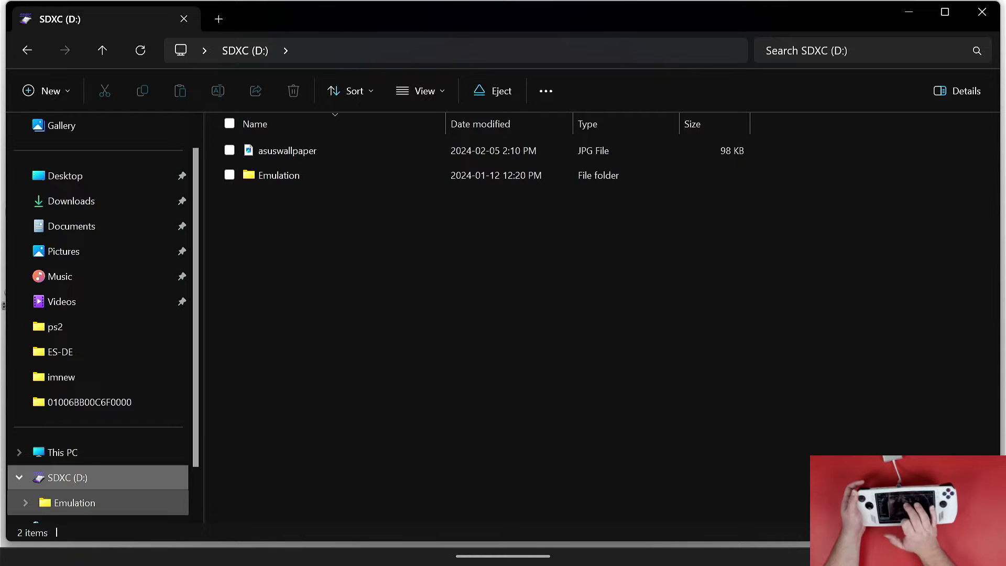
double_click(299, 178)
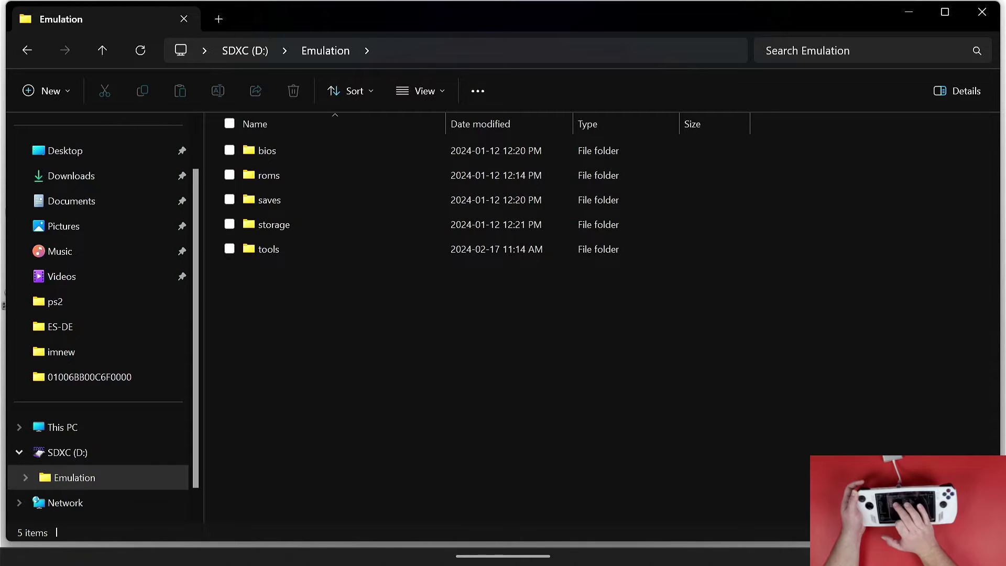
double_click(283, 176)
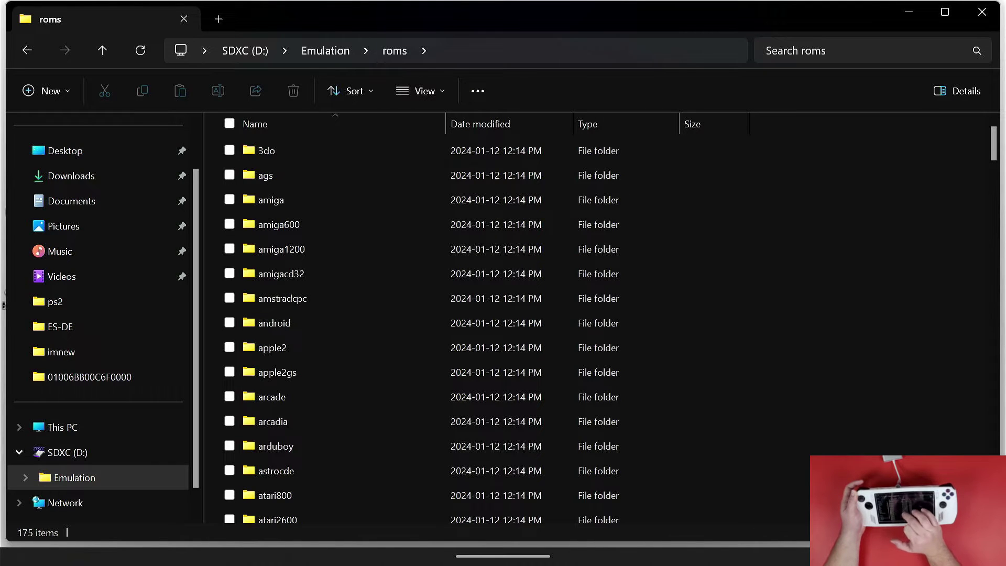
scroll(608, 329, down, 11)
scroll(608, 334, down, 12)
scroll(608, 328, down, 13)
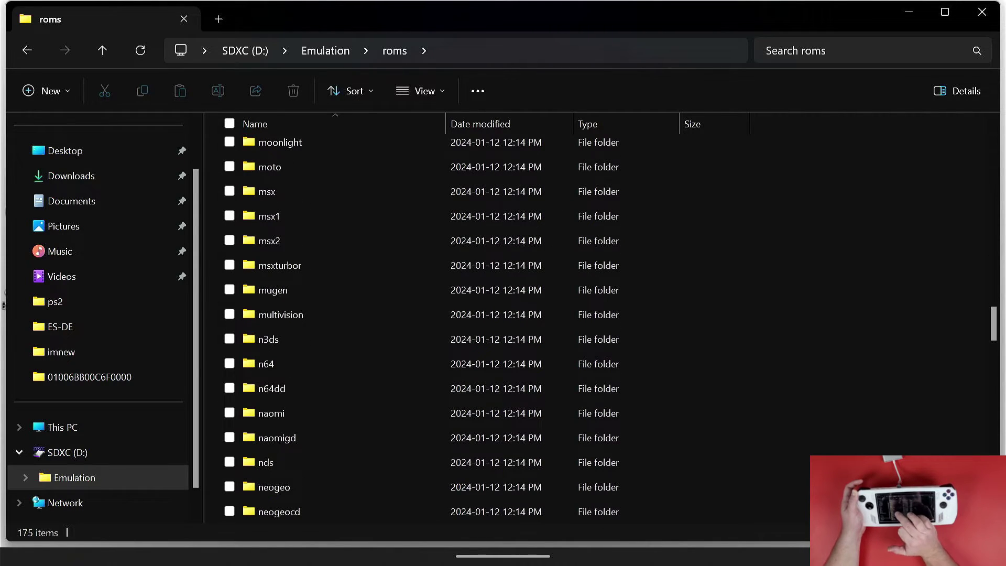
double_click(341, 339)
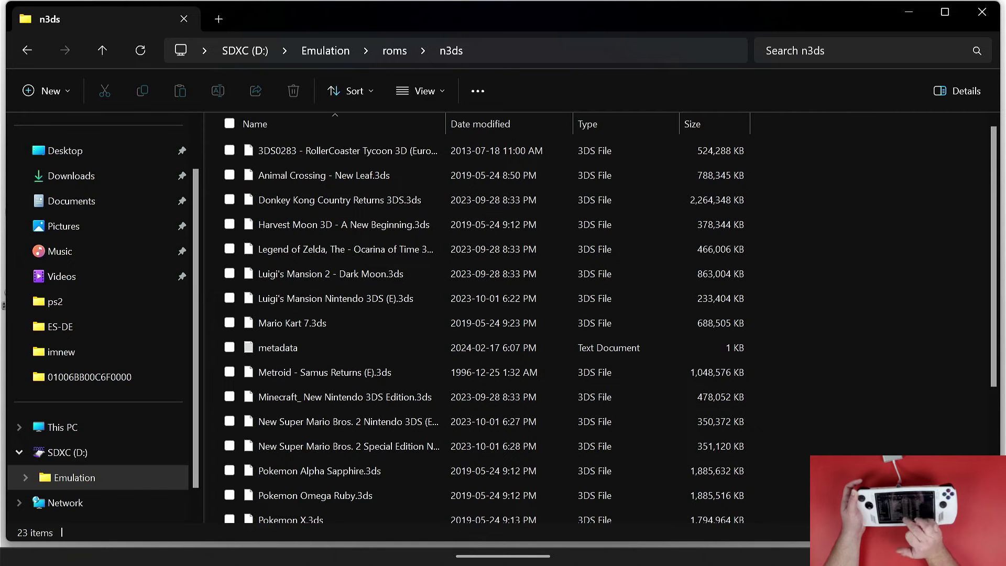
scroll(485, 325, down, 7)
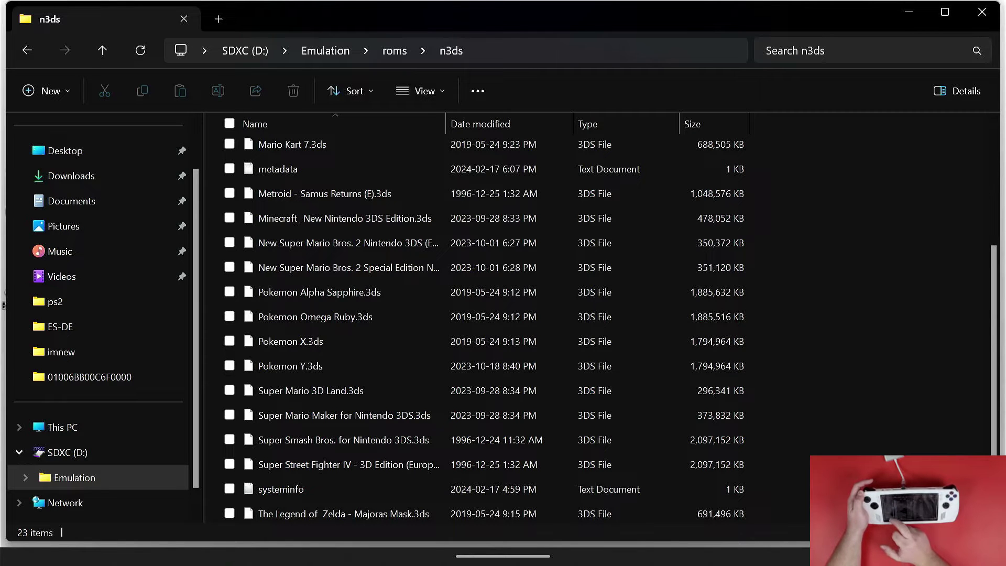
Go to C:\Users\<user>\EmuDeck\EmulationStation-DE\Emulators\citra and launch citra-qt
click(63, 428)
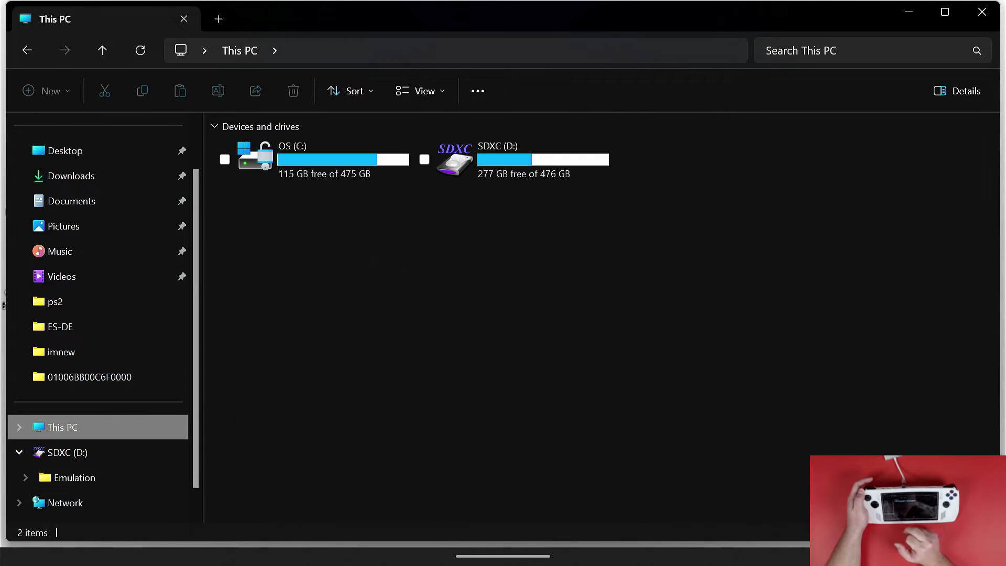
double_click(314, 157)
click(312, 397)
double_click(312, 396)
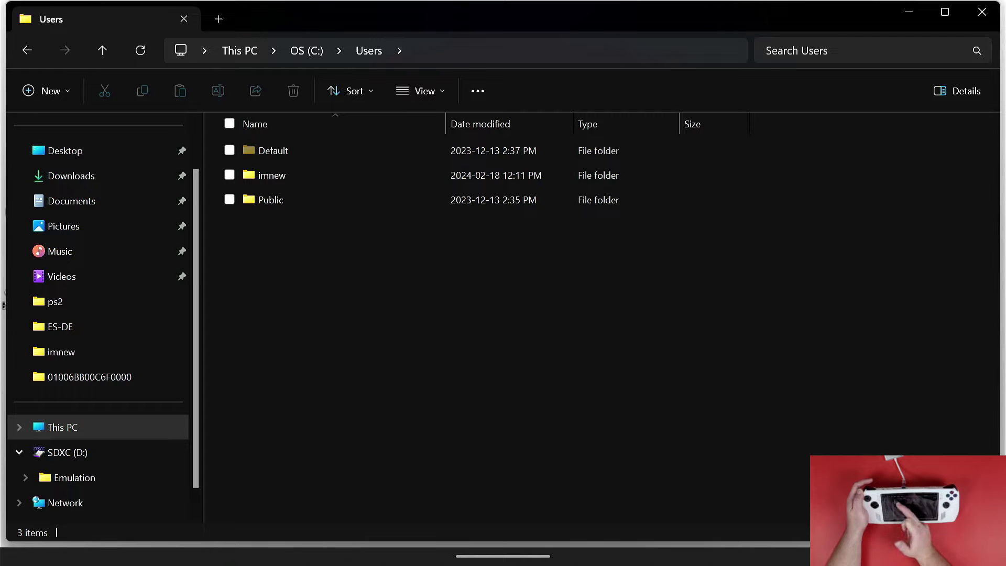
double_click(272, 175)
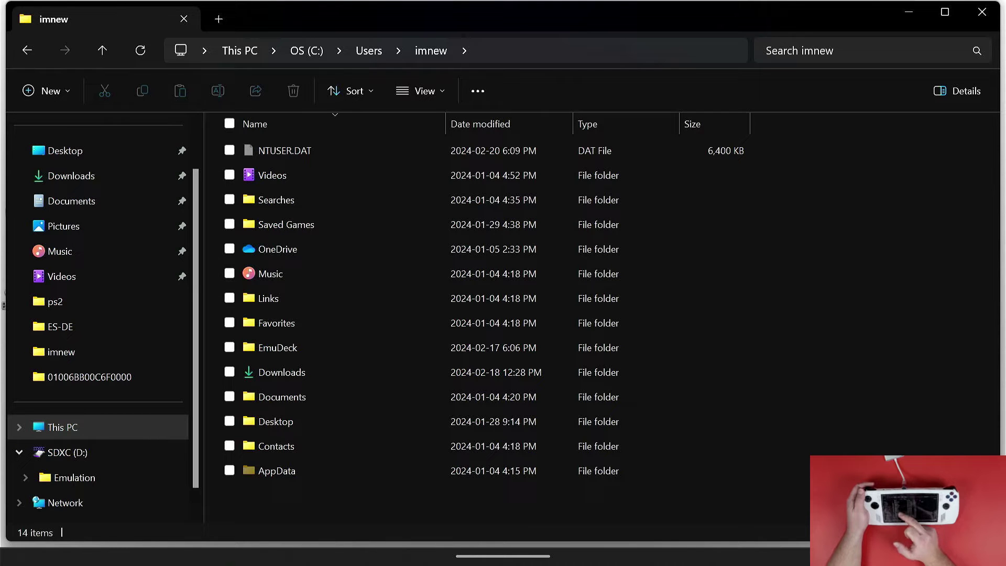
double_click(283, 348)
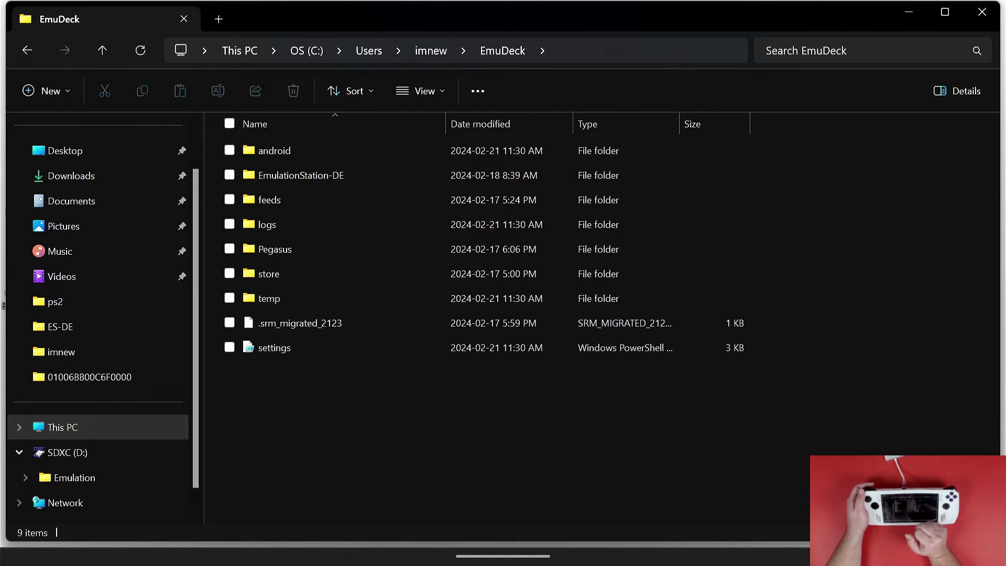
double_click(349, 181)
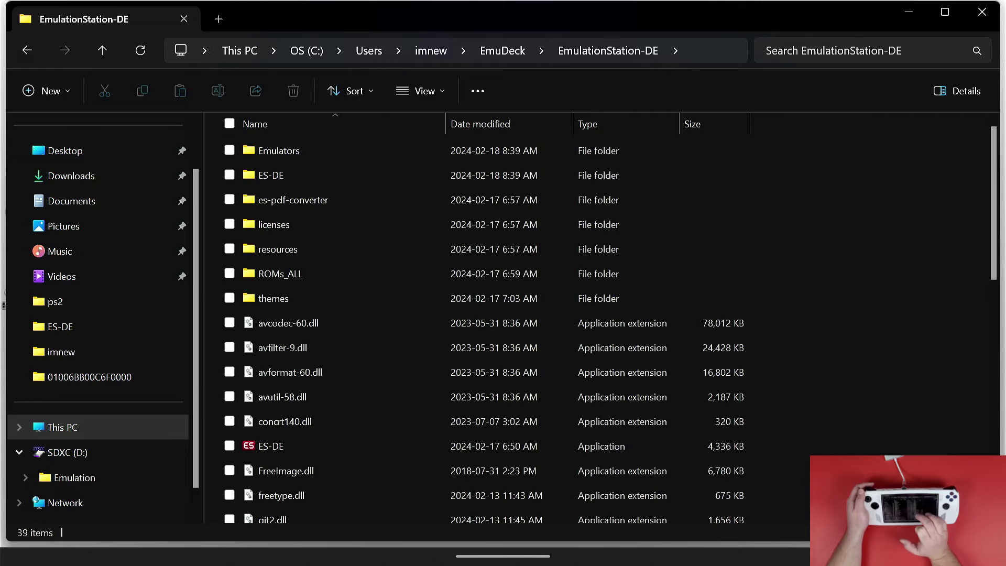
double_click(294, 150)
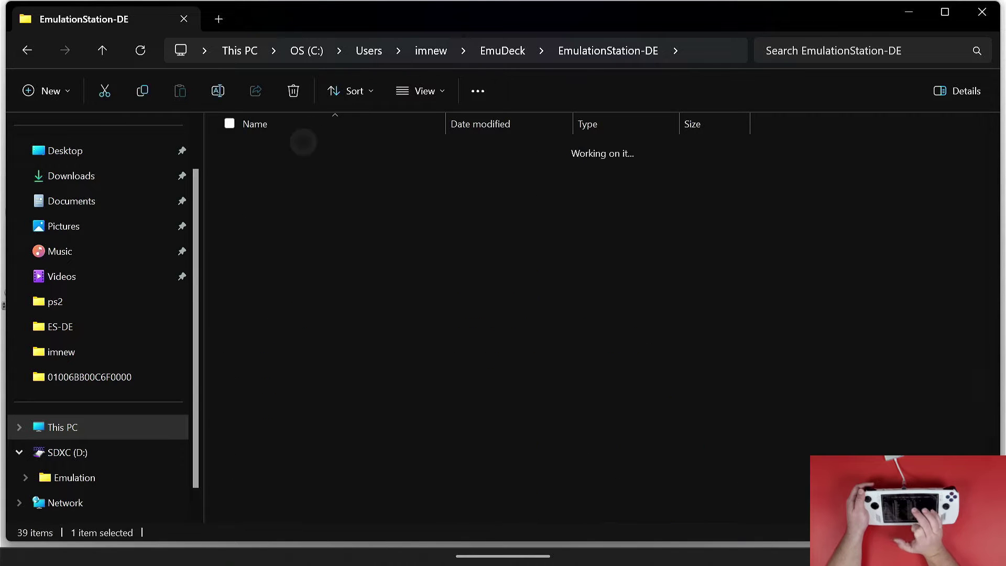
double_click(266, 176)
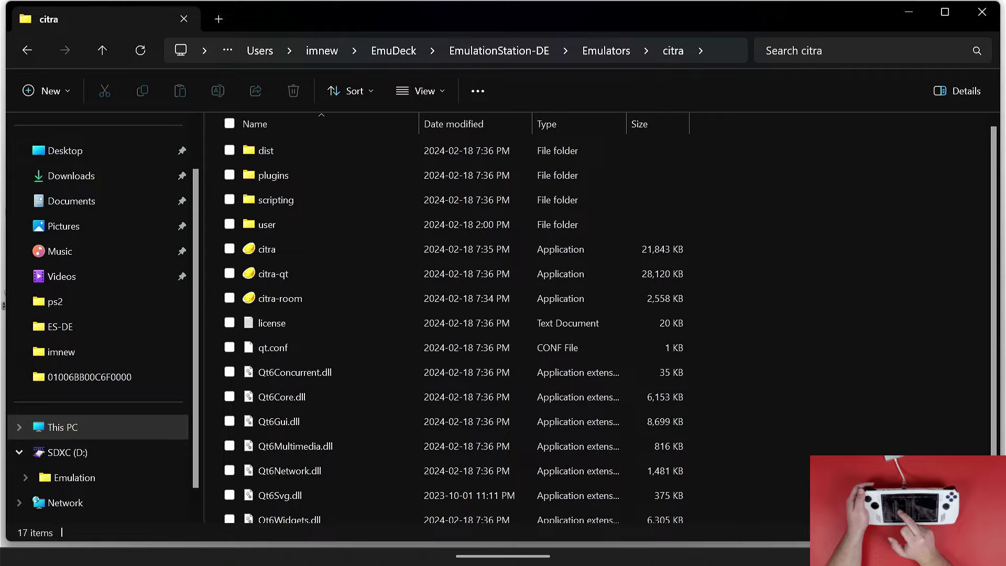
double_click(273, 274)
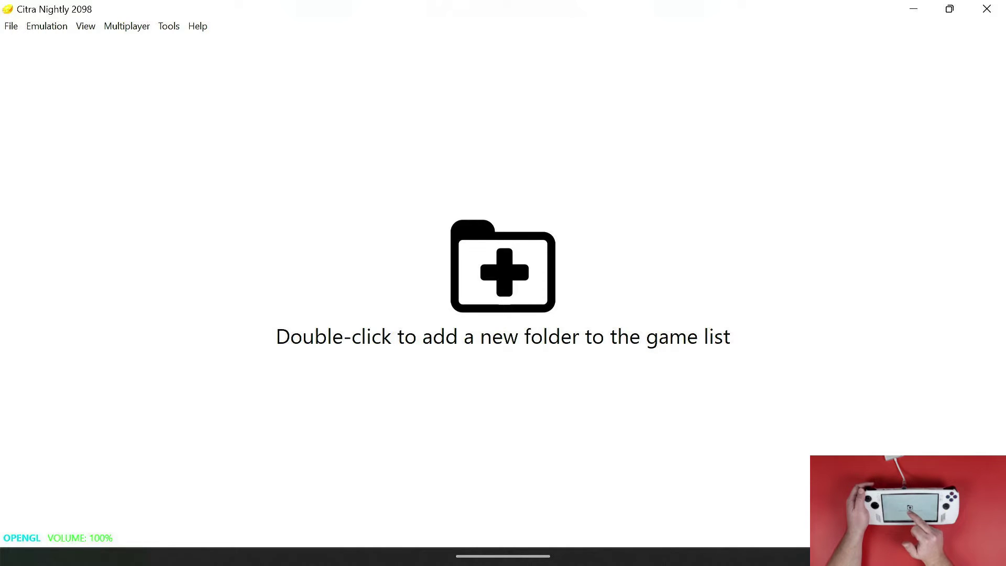
Add D:/Emulation/roms/n3ds as a game folder so the 3DS titles fill the list
double_click(503, 272)
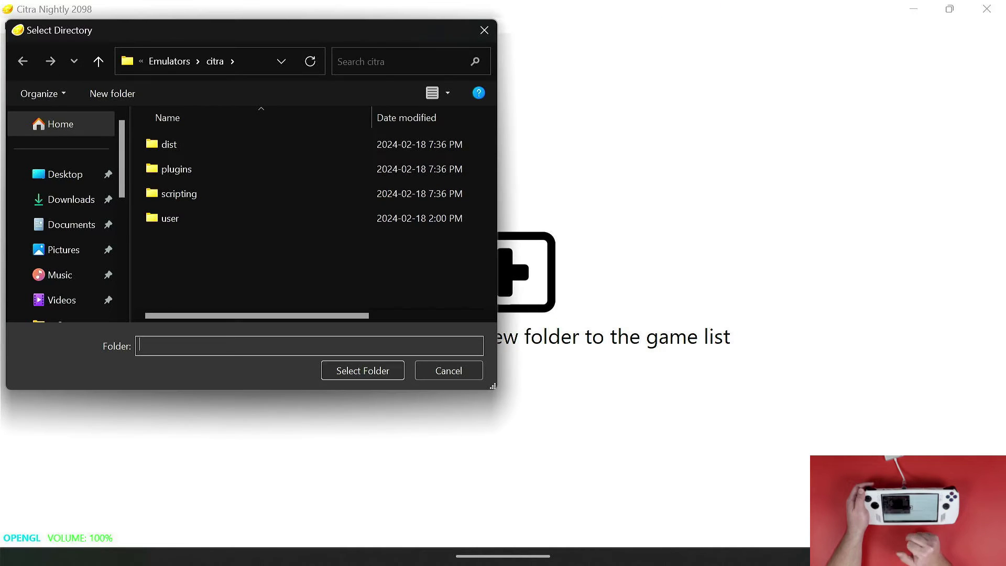
scroll(62, 209, down, 5)
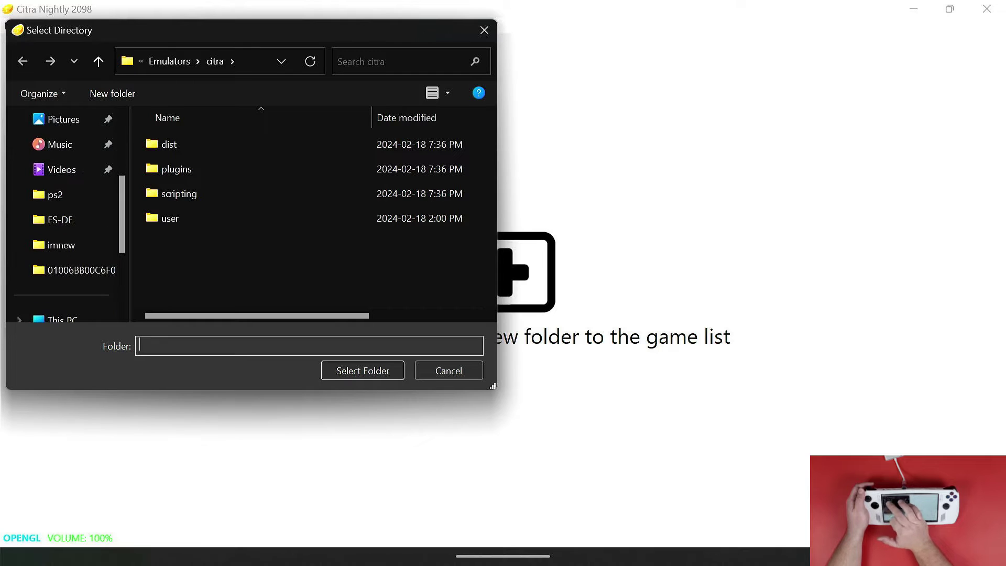
click(74, 271)
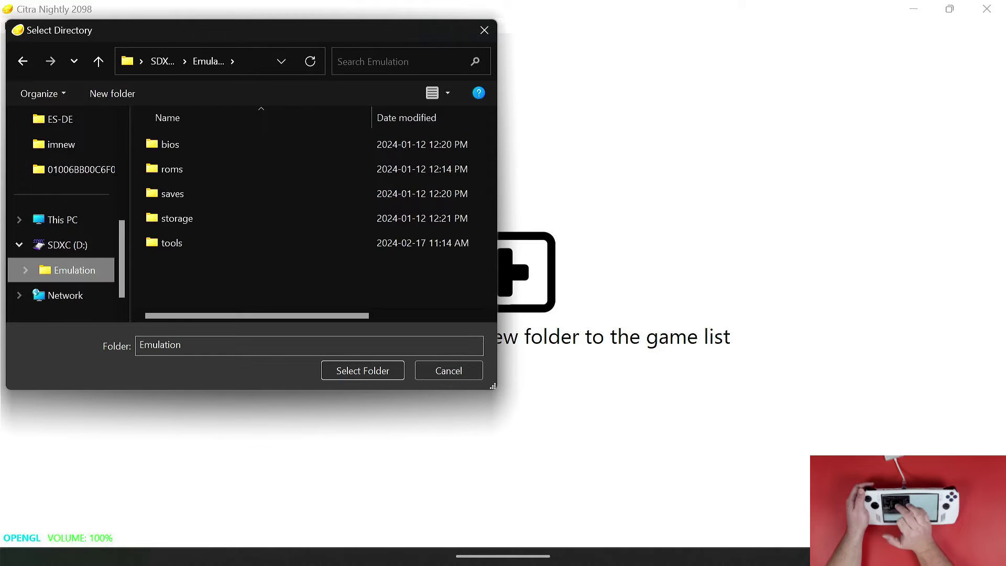
double_click(172, 169)
scroll(315, 220, down, 10)
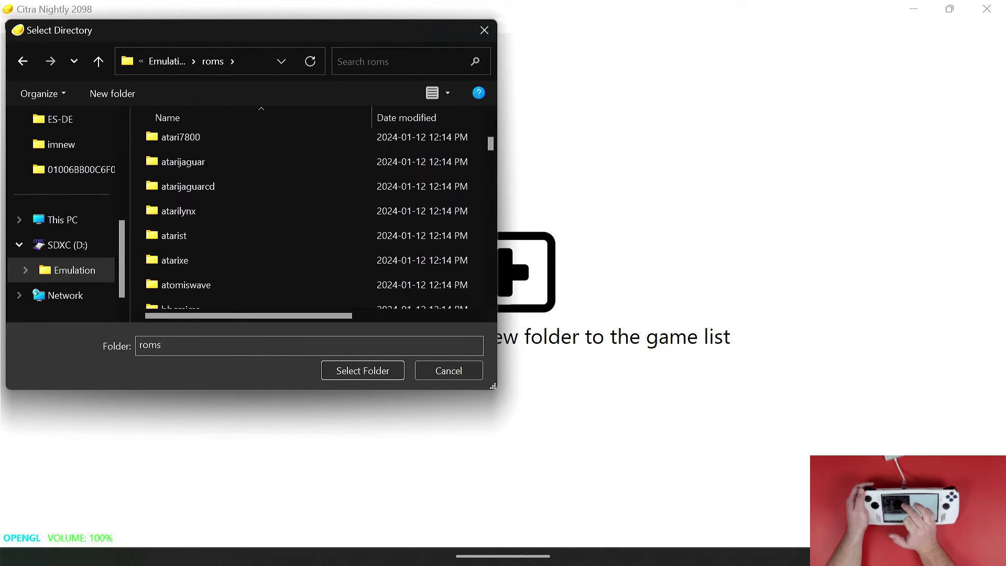
scroll(314, 220, down, 15)
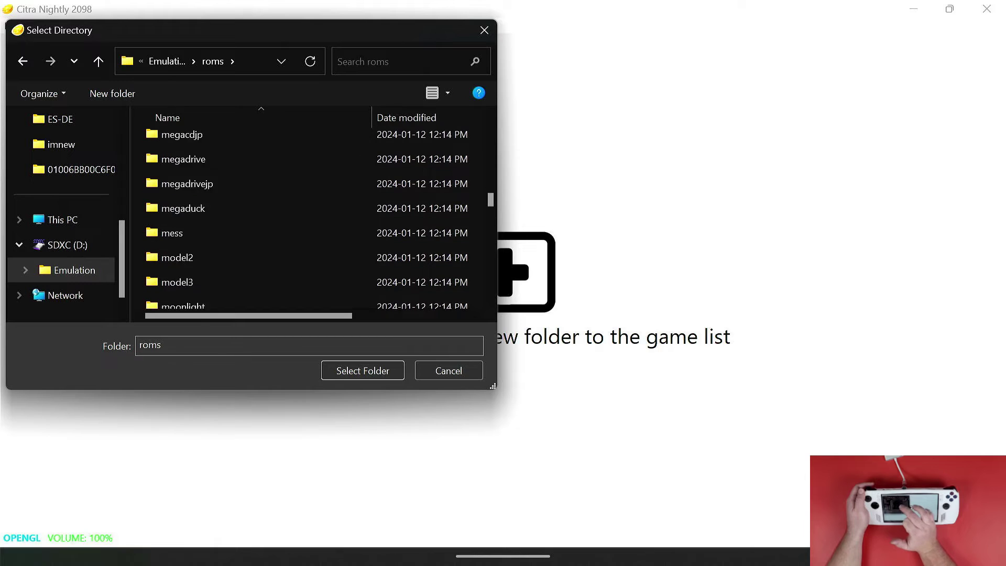
scroll(314, 220, down, 3)
double_click(172, 204)
click(363, 371)
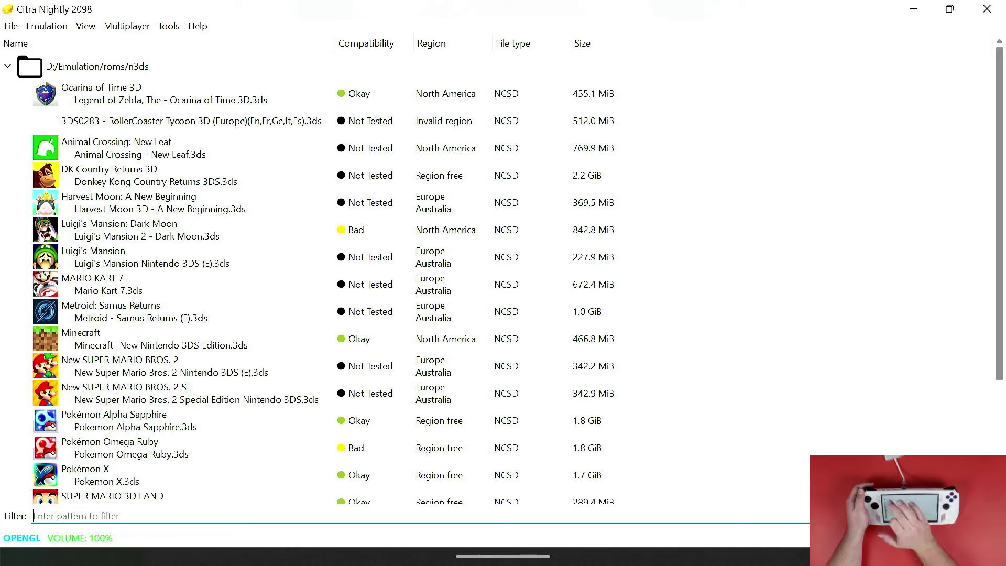
In Citra's Graphics configuration, set Internal Resolution to 3x Native (1200x720)
click(46, 26)
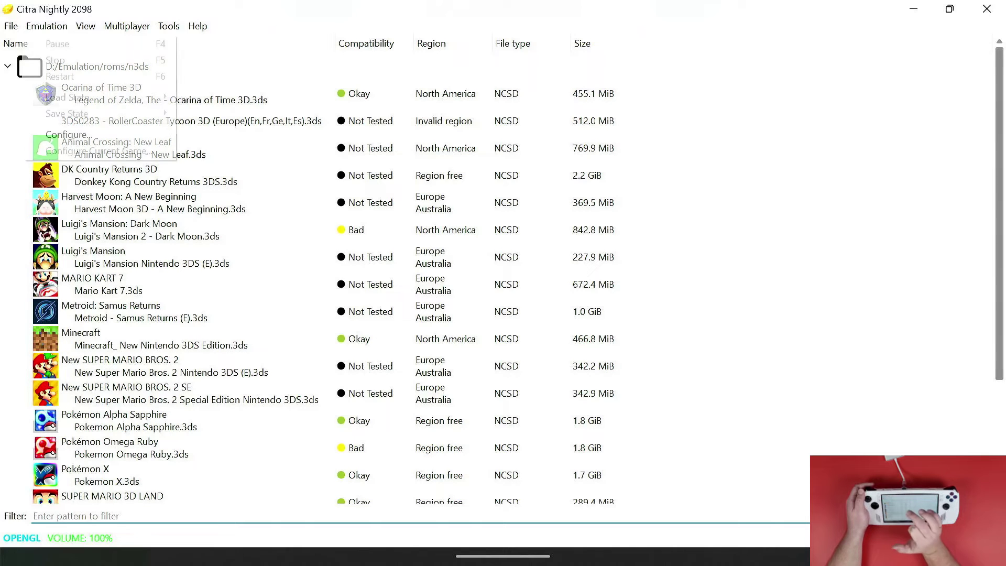
click(68, 134)
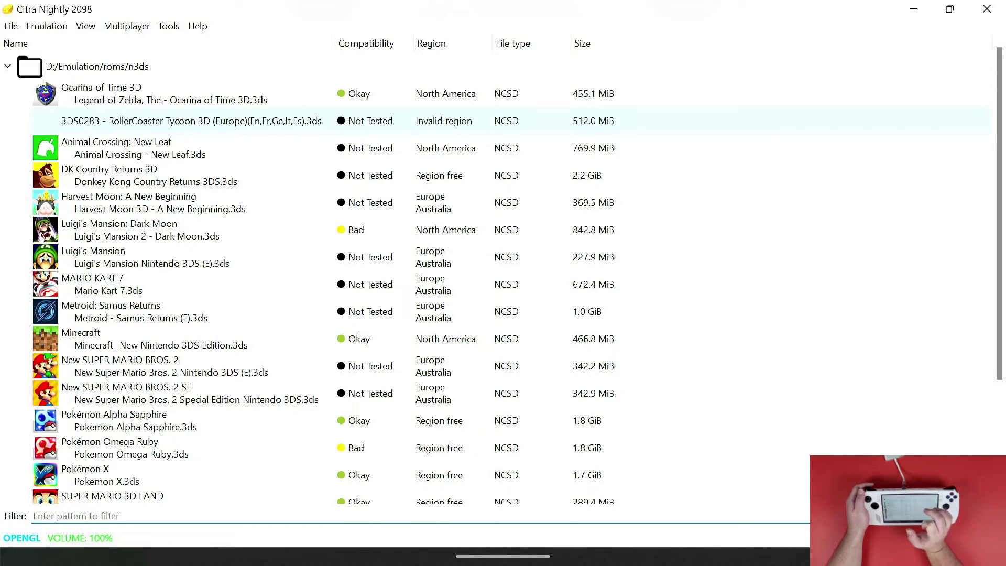
click(253, 80)
click(644, 97)
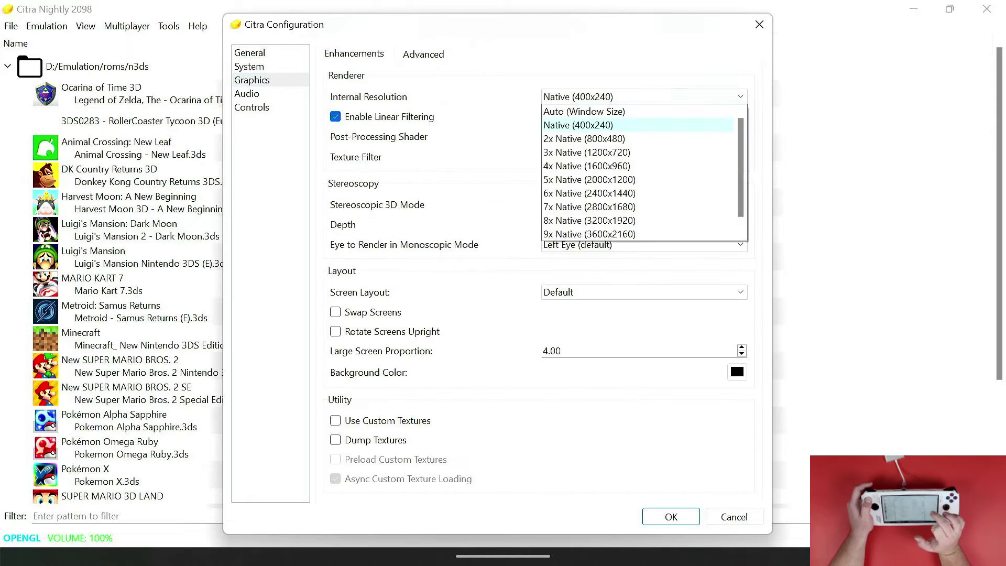
click(588, 152)
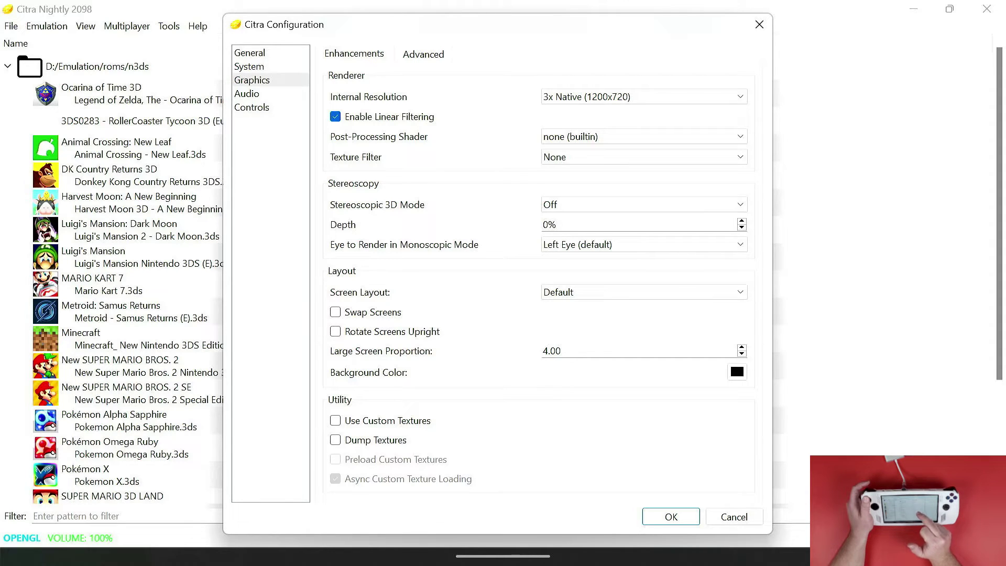
Set the screen layout to Large Screen, leaving Swap Screens off
click(644, 293)
click(569, 334)
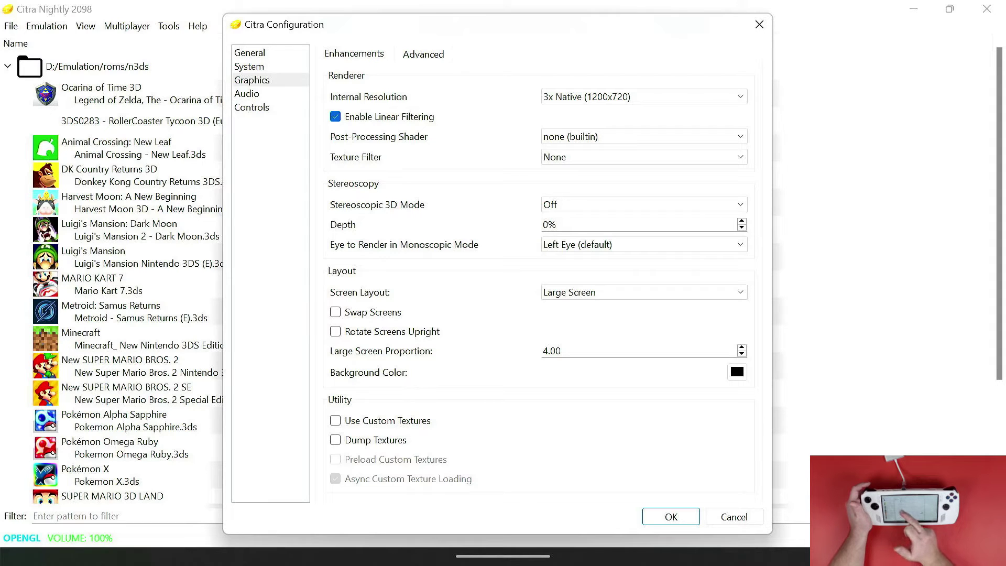
click(336, 311)
click(335, 312)
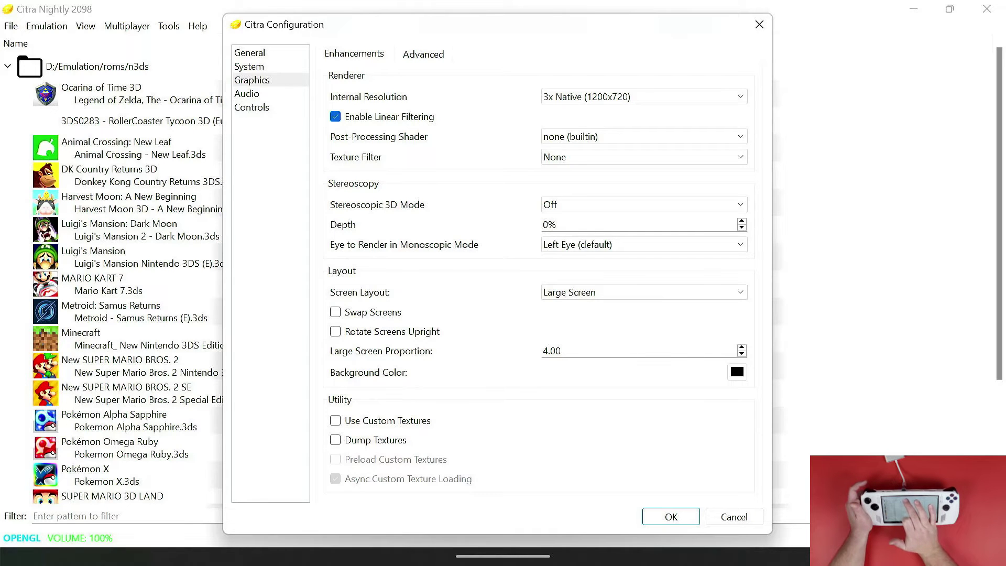
click(424, 54)
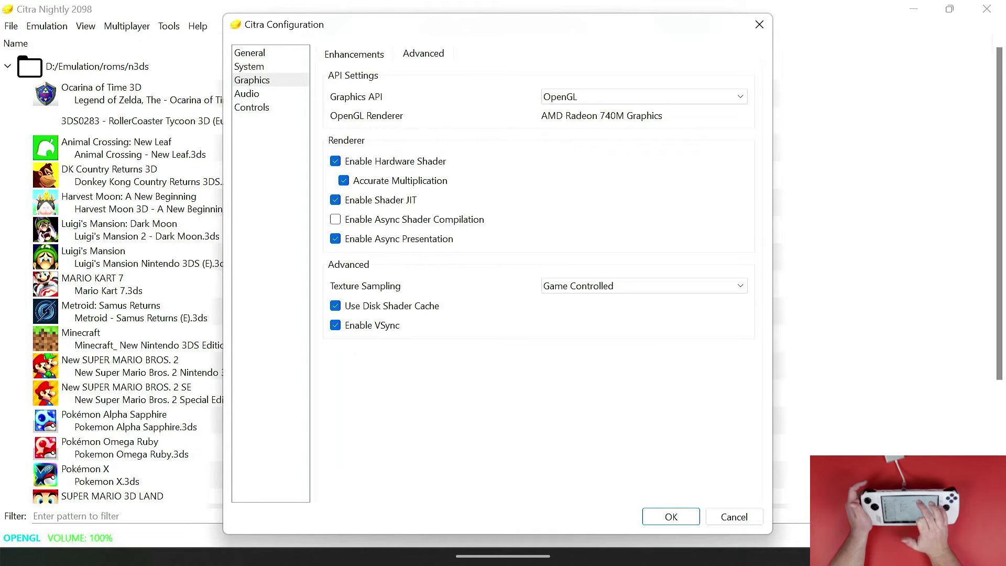
Switch the graphics API to Vulkan on AMD Radeon 740M with async shader compilation enabled
click(644, 97)
click(576, 138)
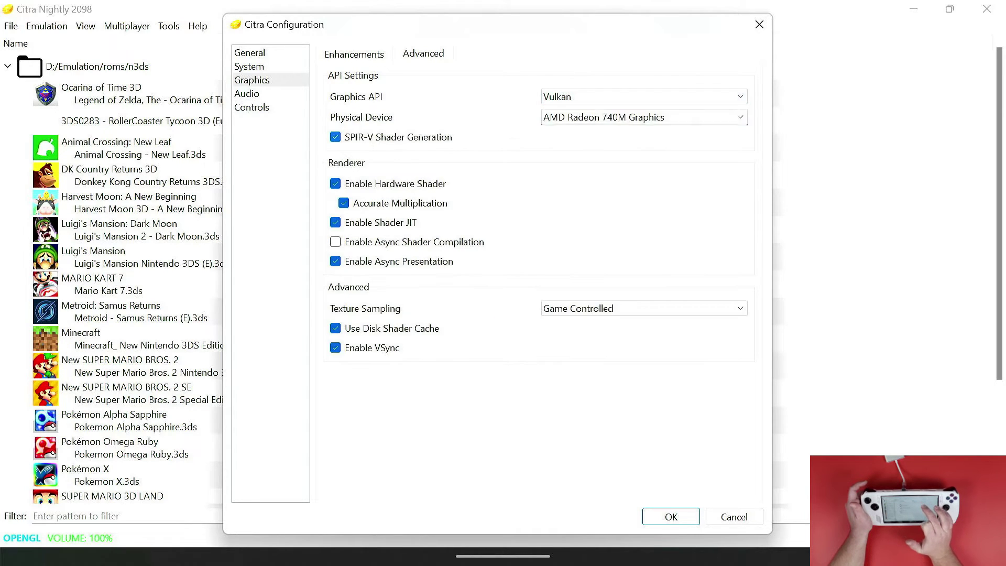
click(643, 116)
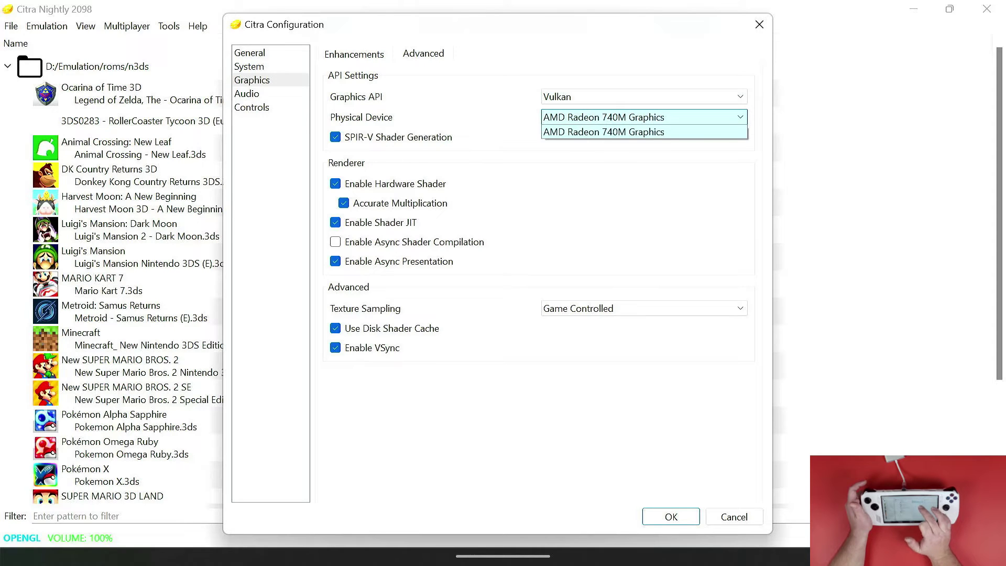
click(644, 132)
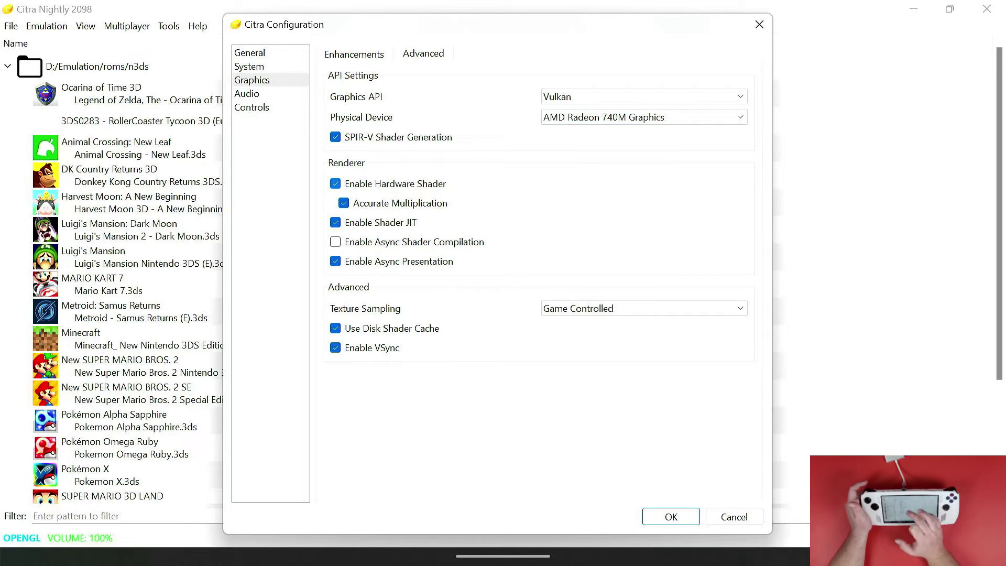
click(336, 241)
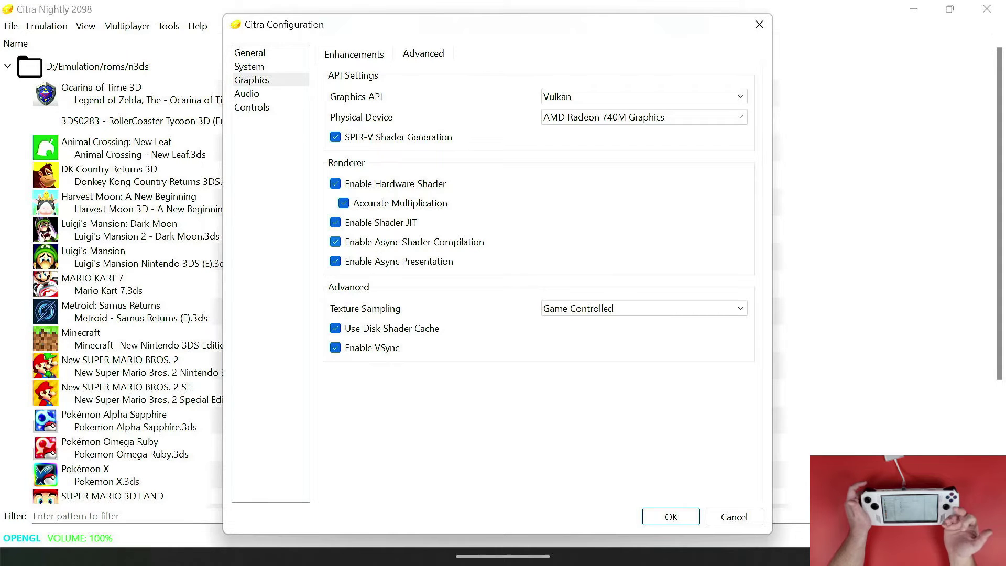
click(247, 93)
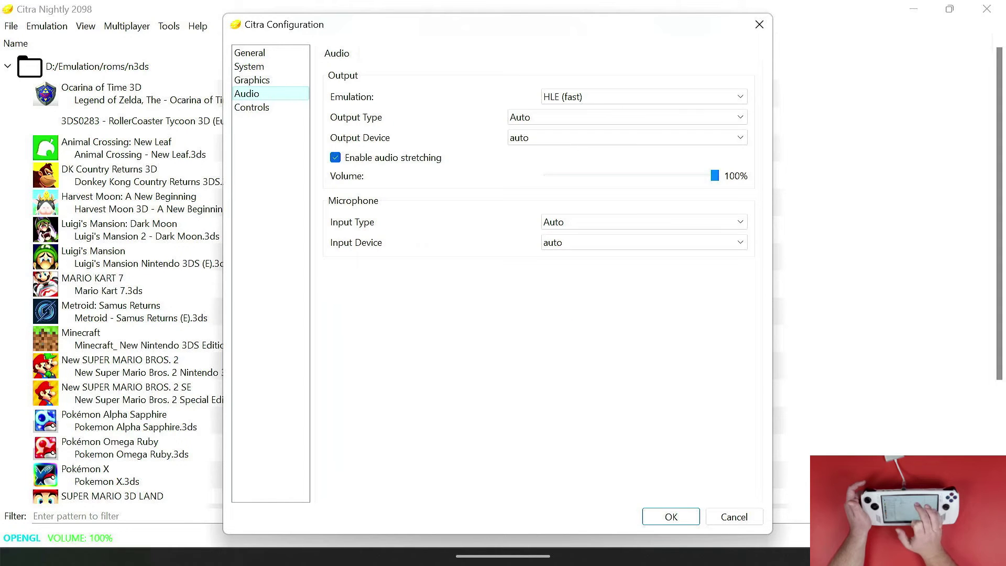
click(252, 108)
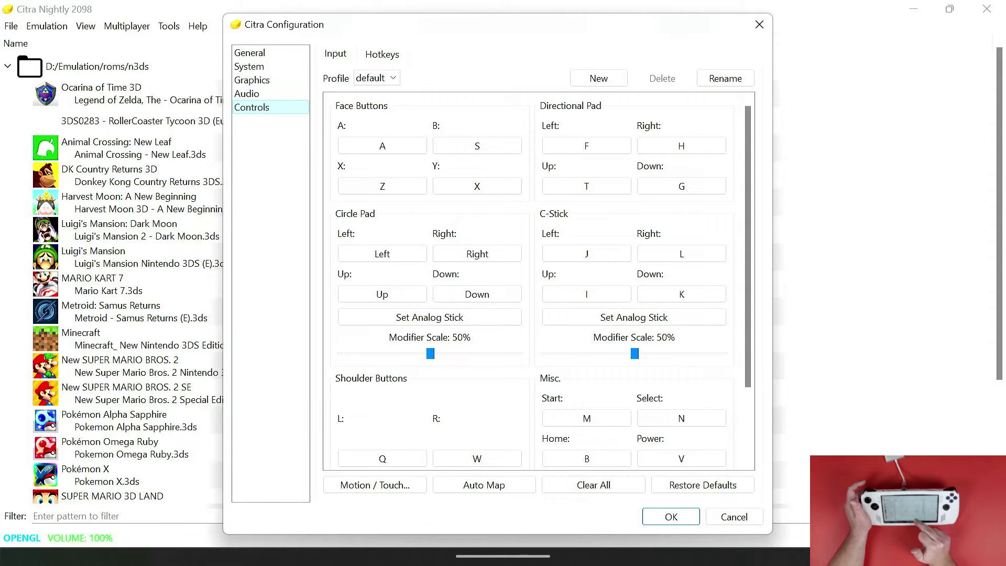
Clear all bindings and auto-map the gamepad, giving ZL/ZR Axis 4/5 and L/R Buttons 4/5
click(594, 485)
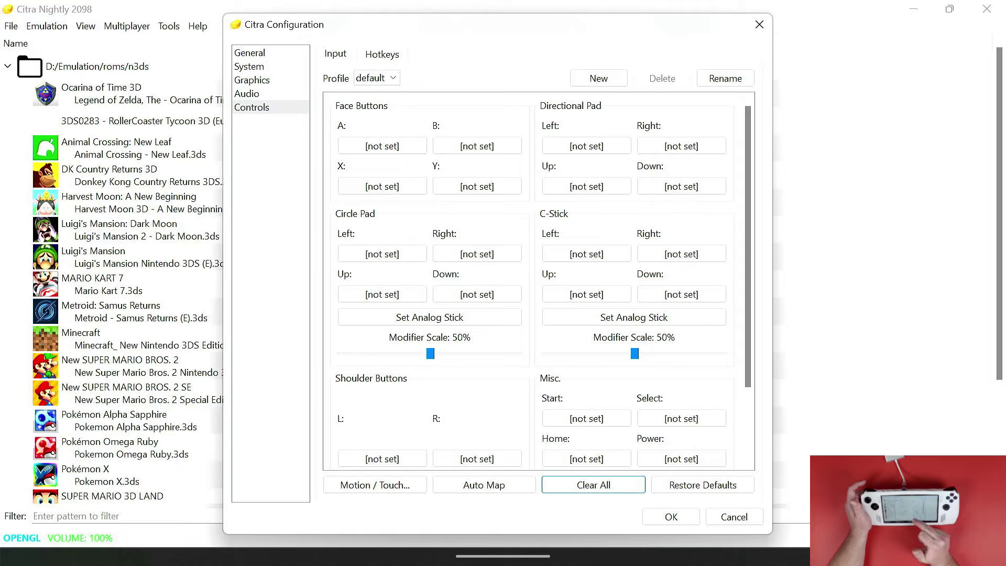
click(484, 485)
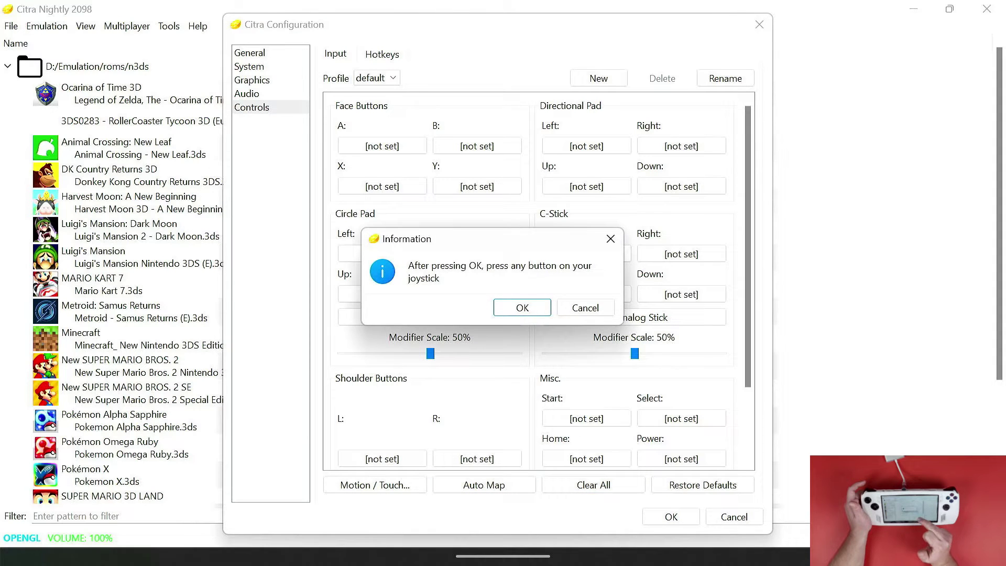
key(Return)
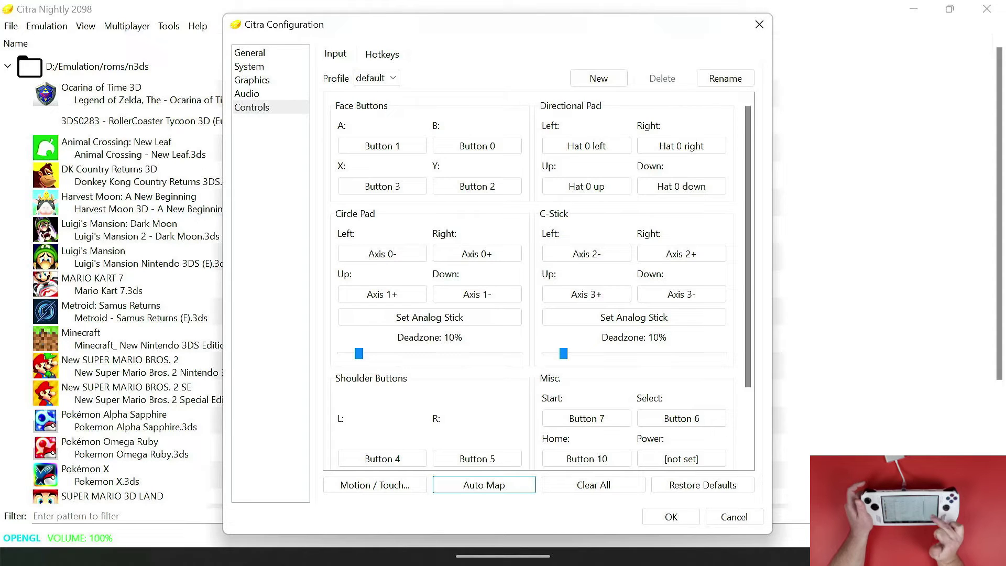
click(671, 517)
scroll(539, 280, down, 2)
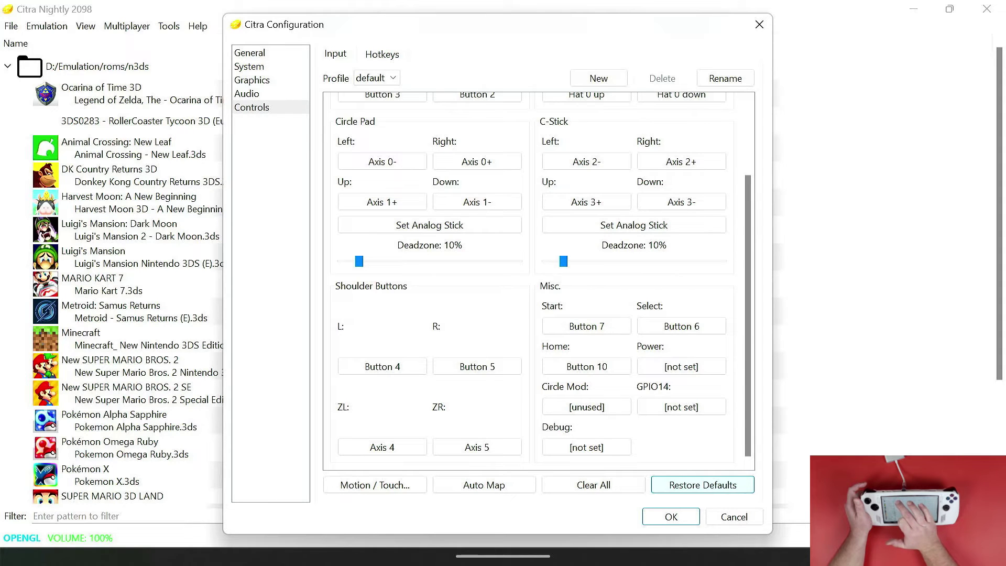
In System settings, enter a new username and set the birthday to January 9
click(250, 67)
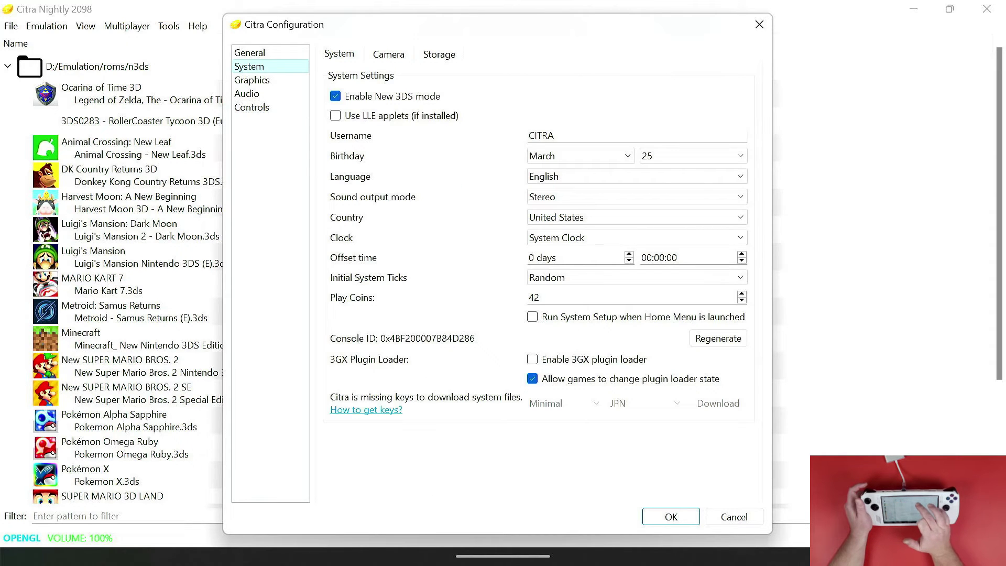
key(BackSpace)
key(BackSpace)
key(BackSpace)
key(BackSpace)
key(BackSpace)
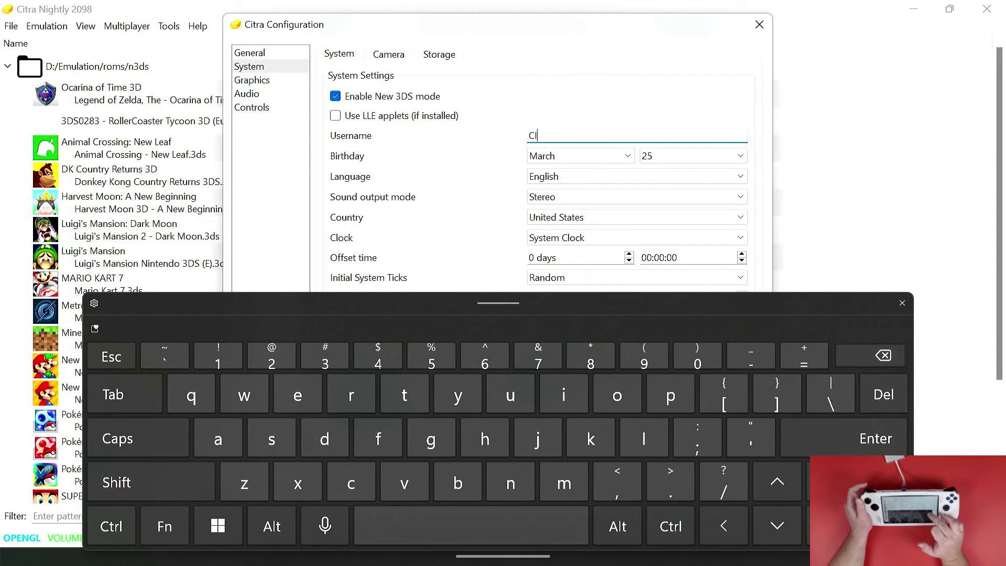
text(Mr)
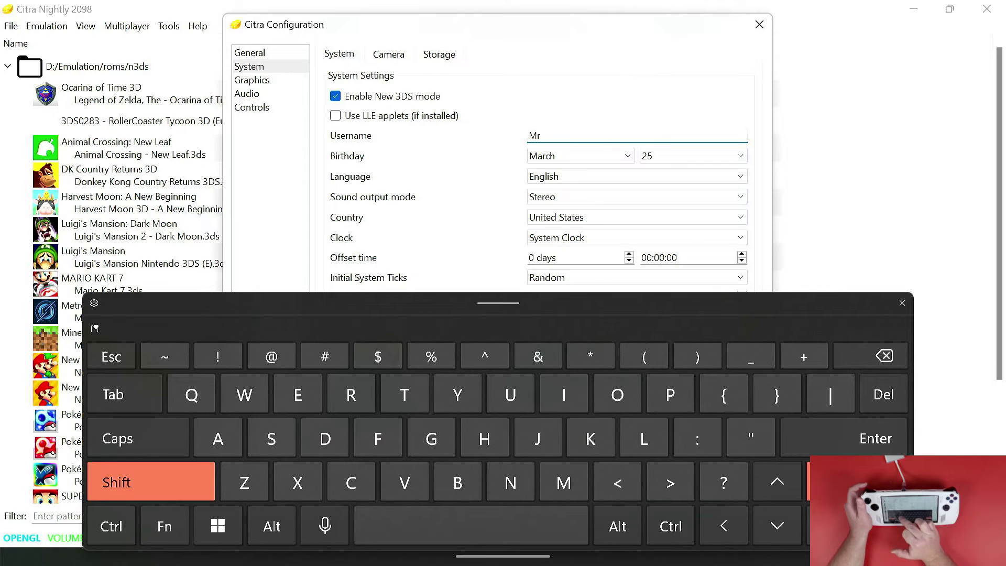
text(DNEH)
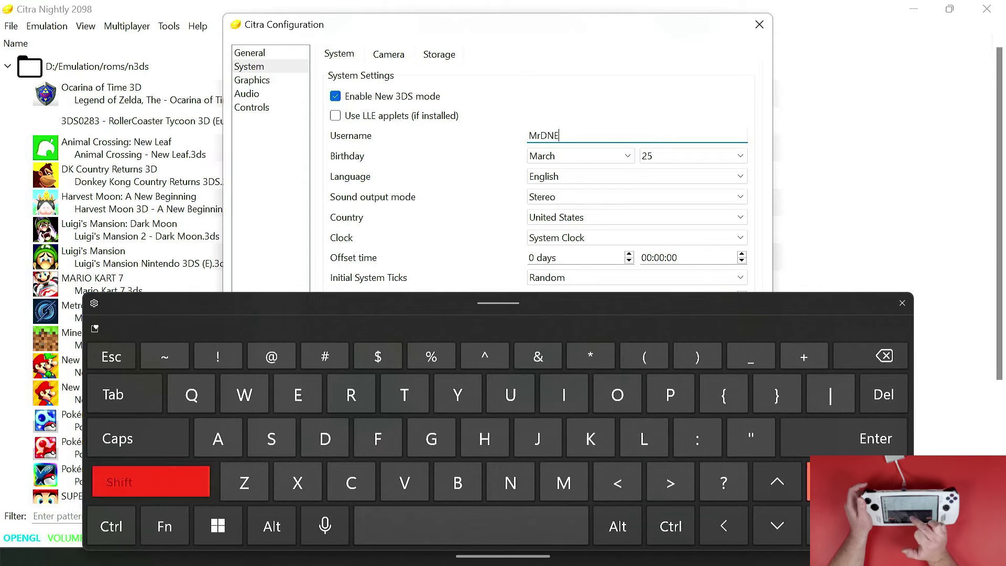
click(580, 156)
click(545, 170)
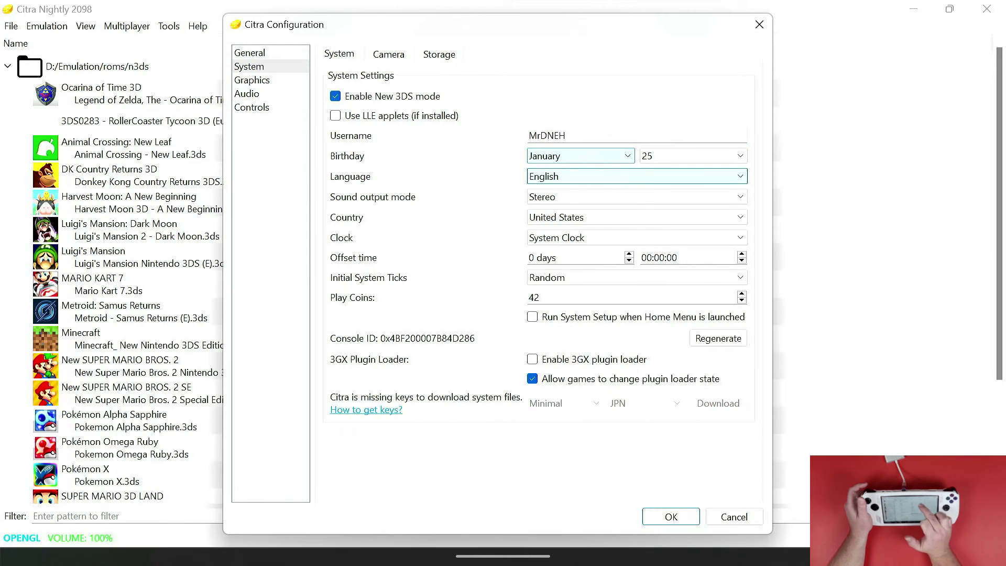
click(693, 155)
click(682, 279)
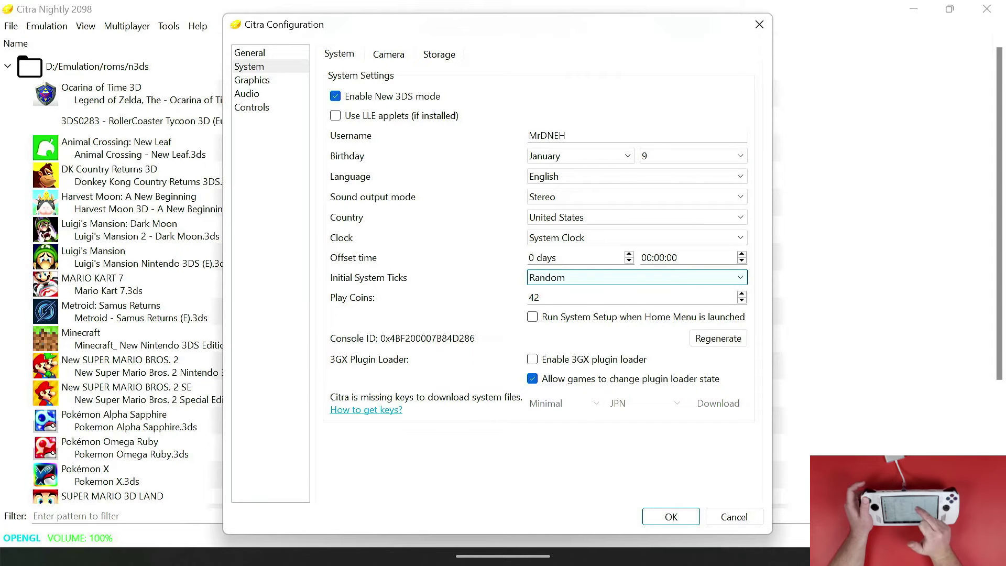
Set the console country to Canada and save the configuration with OK
click(637, 217)
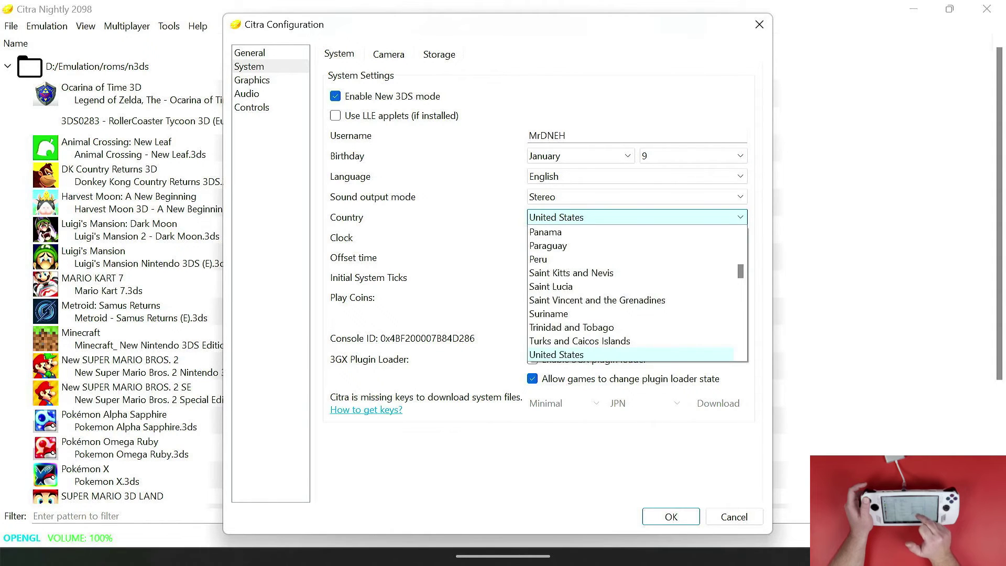
scroll(637, 294, down, 1)
scroll(637, 294, up, 9)
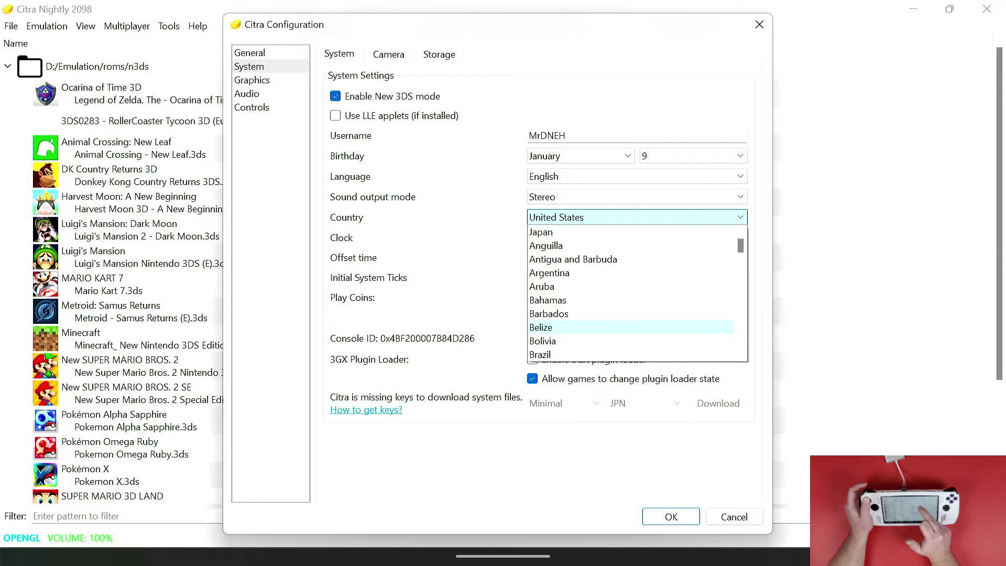
scroll(637, 293, up, 3)
click(637, 232)
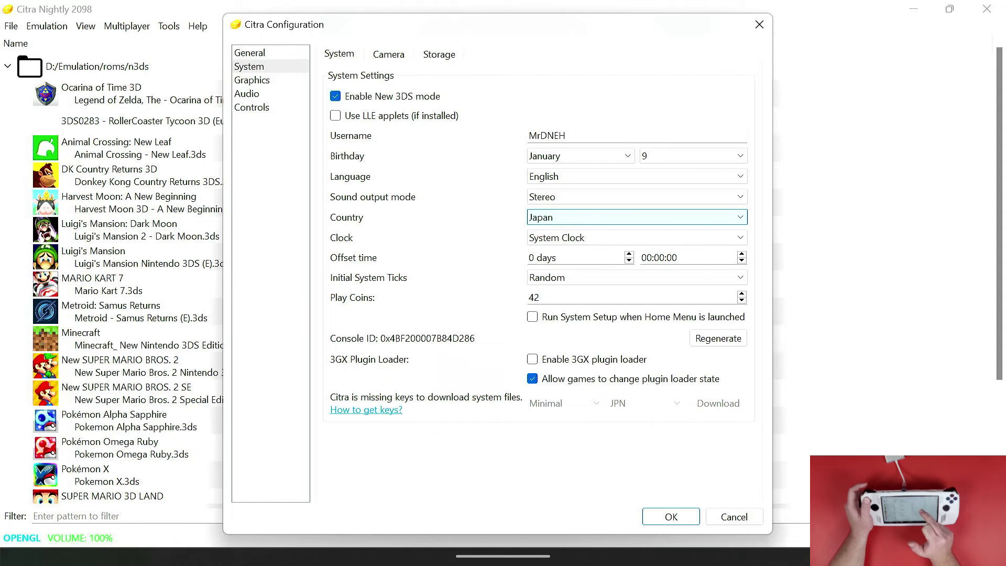
click(637, 217)
click(549, 314)
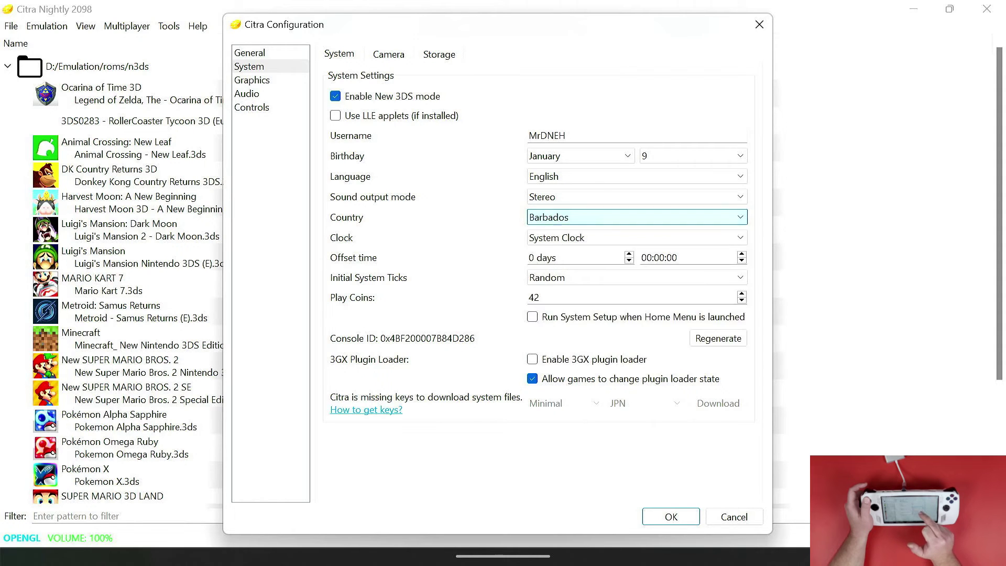
click(637, 217)
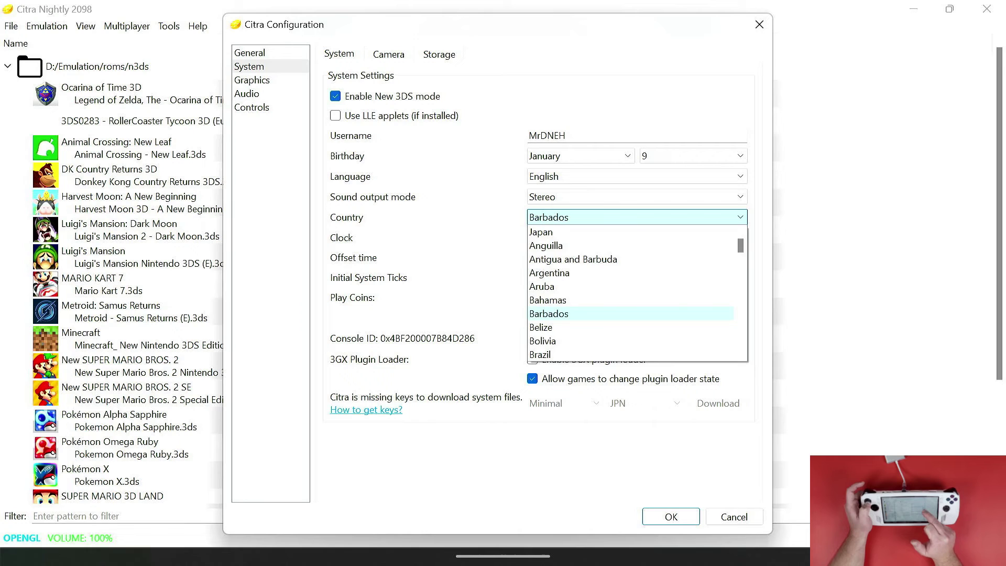
scroll(637, 294, down, 3)
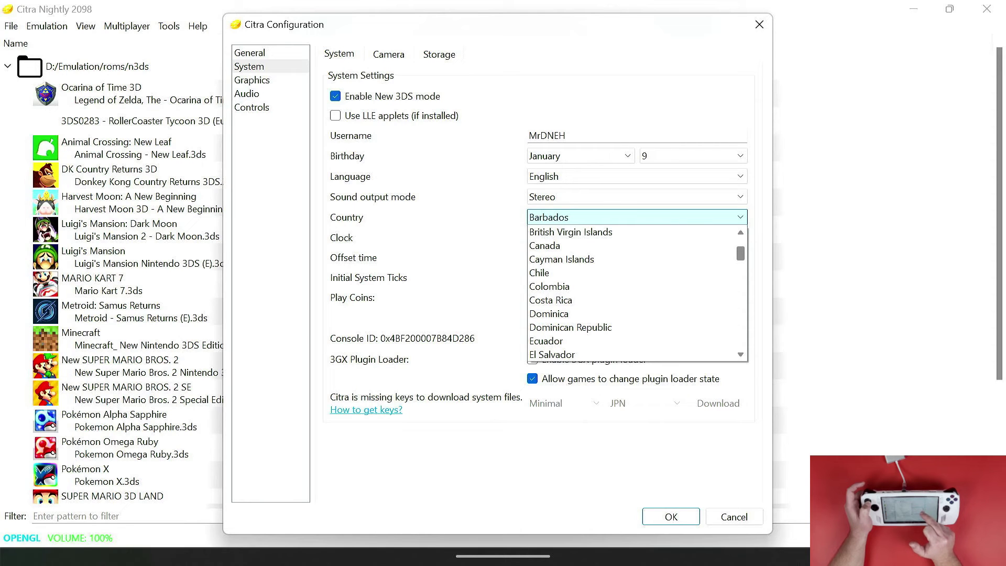
click(545, 245)
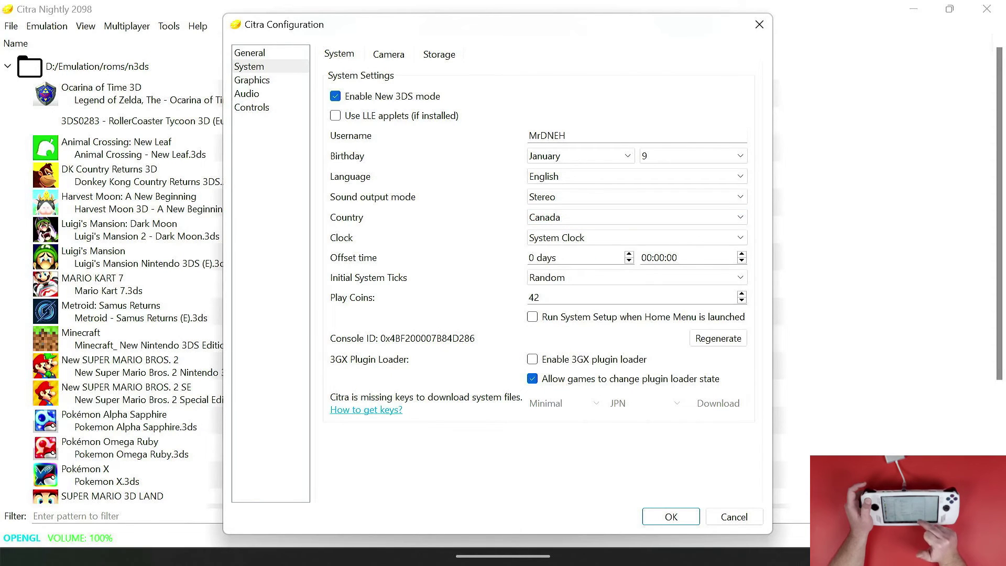
click(671, 517)
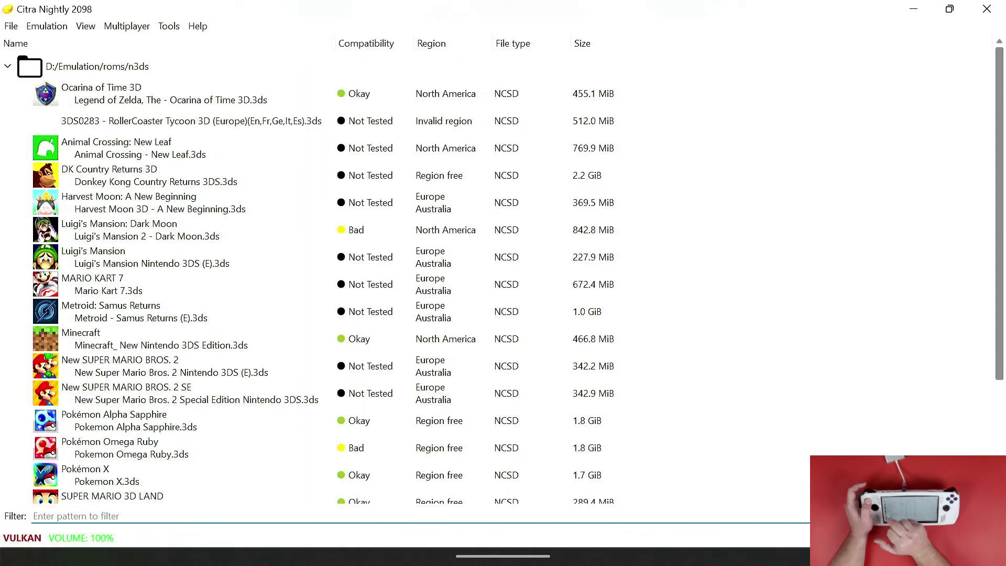
Dismiss the View menu and close the Citra window
click(85, 26)
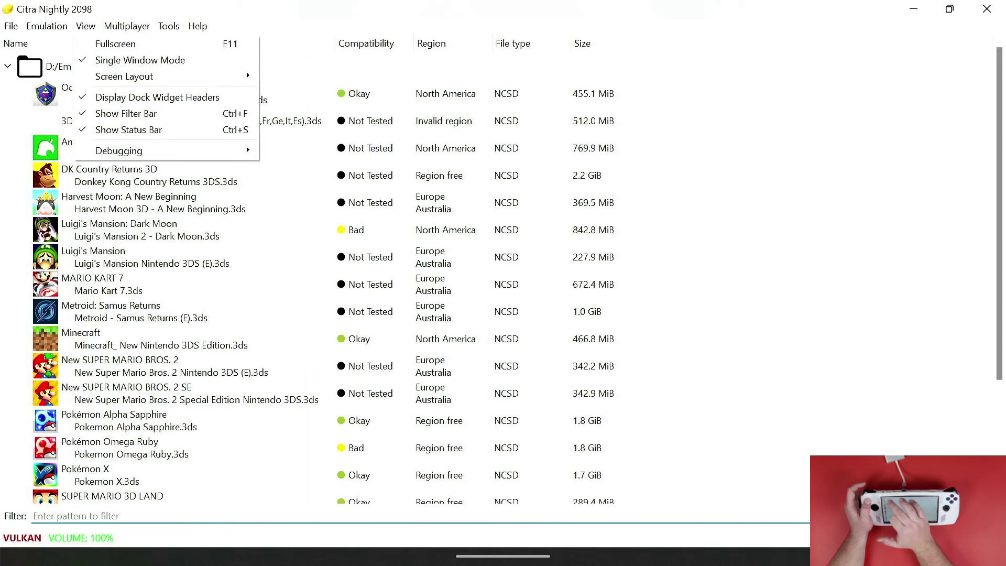
click(116, 44)
key(alt+v)
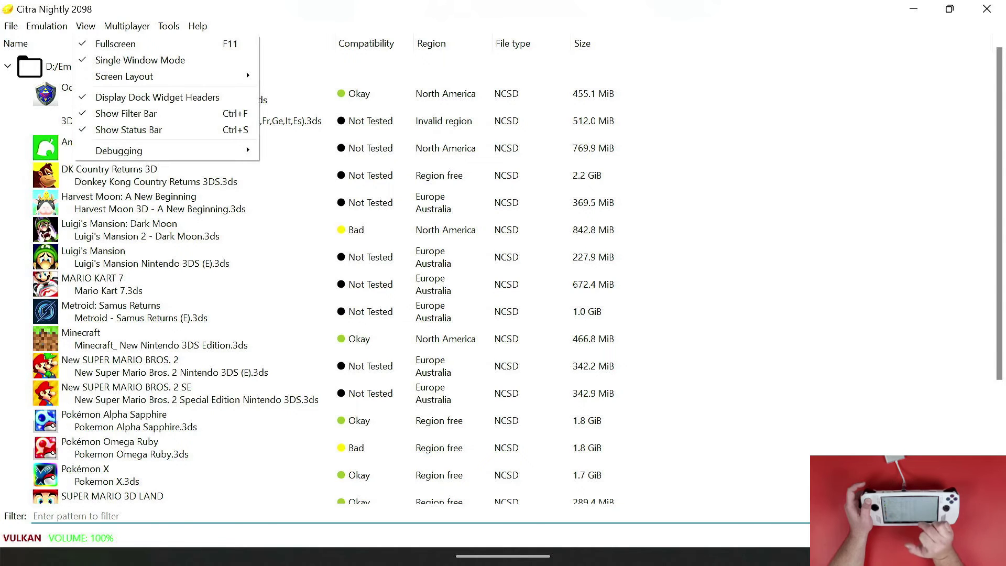
key(Escape)
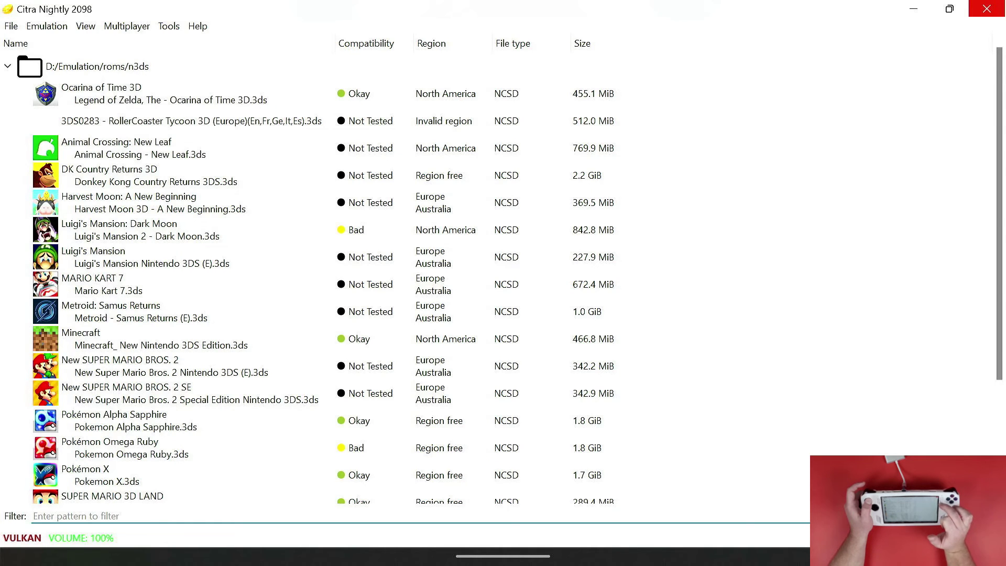
click(988, 9)
click(987, 9)
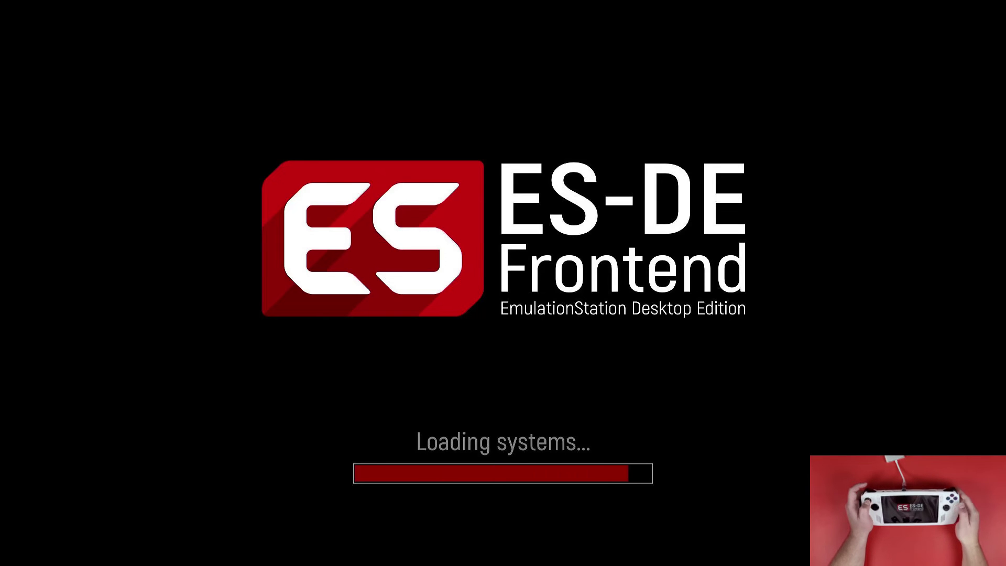
Select the Nintendo 3DS system in ES-DE and start New Super Mario Bros. 2 Nintendo 3DS (E)
key(Left)
key(Right)
key(Return)
key(Down)
key(Down)
key(Down)
key(Down)
key(Down)
key(Down)
key(Down)
key(Down)
key(Down)
key(Down)
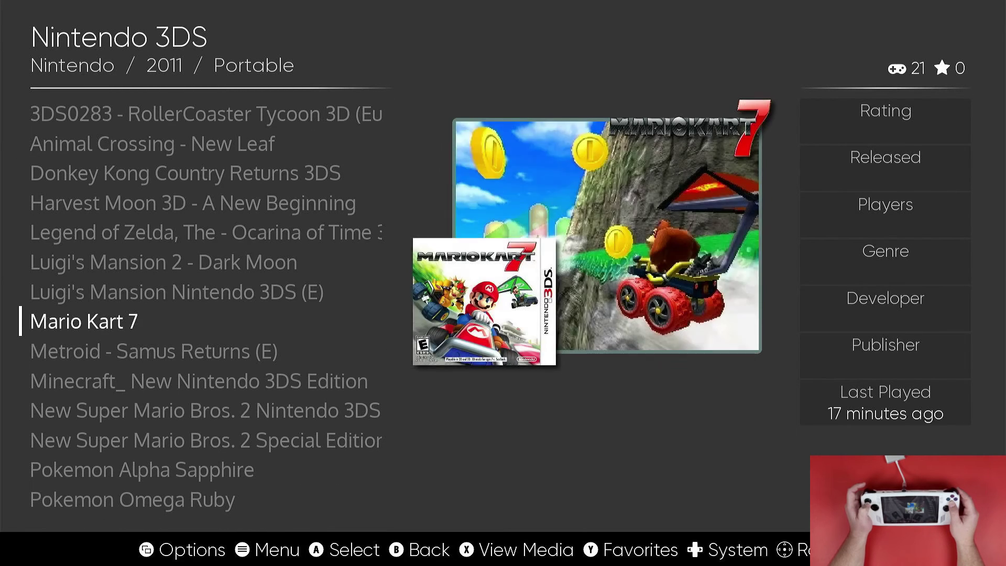
key(Up)
key(Down)
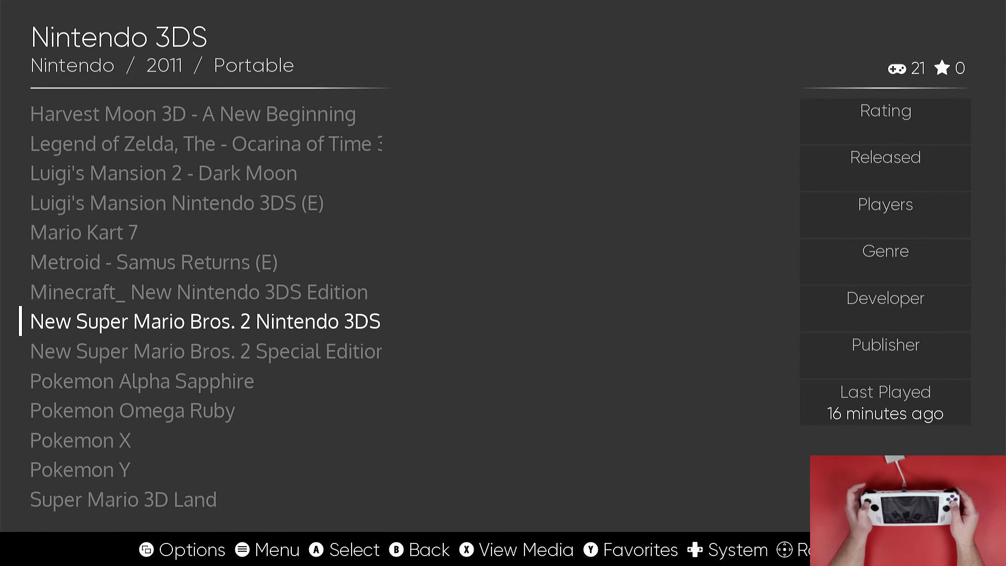
key(Return)
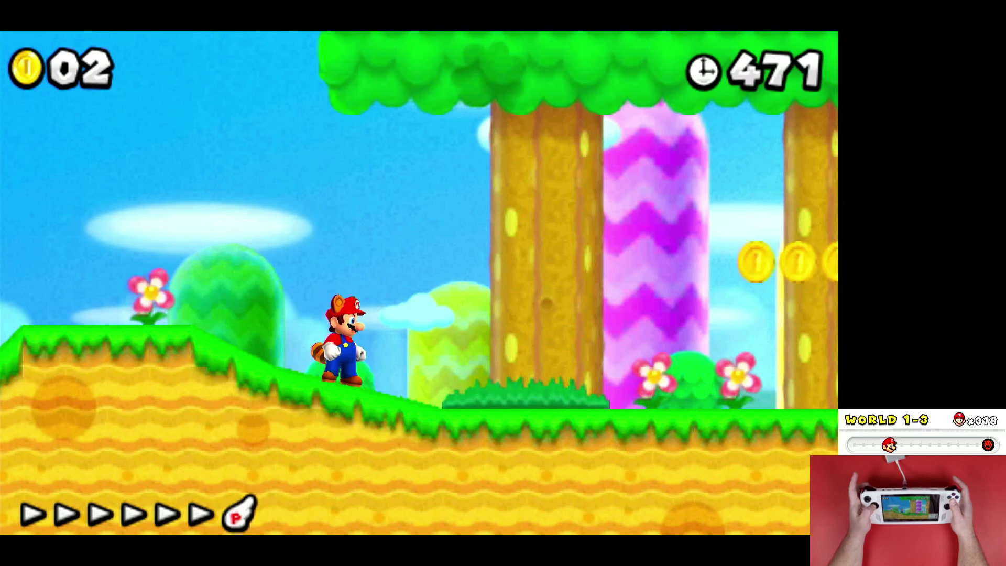
Show the touch keyboard over the game, leave fullscreen with F11, then dismiss the keyboard
key(ctrl+super+o)
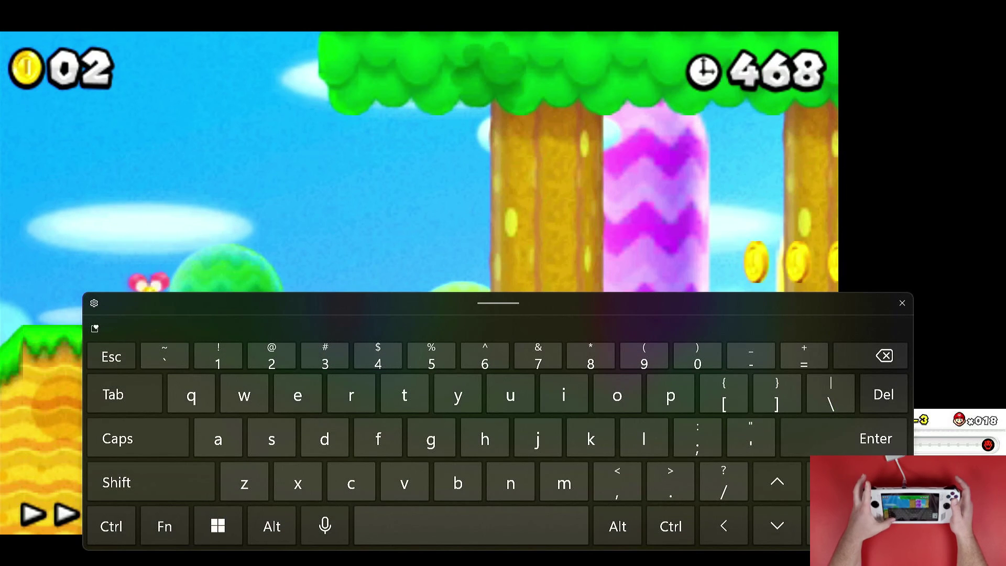
key(F11)
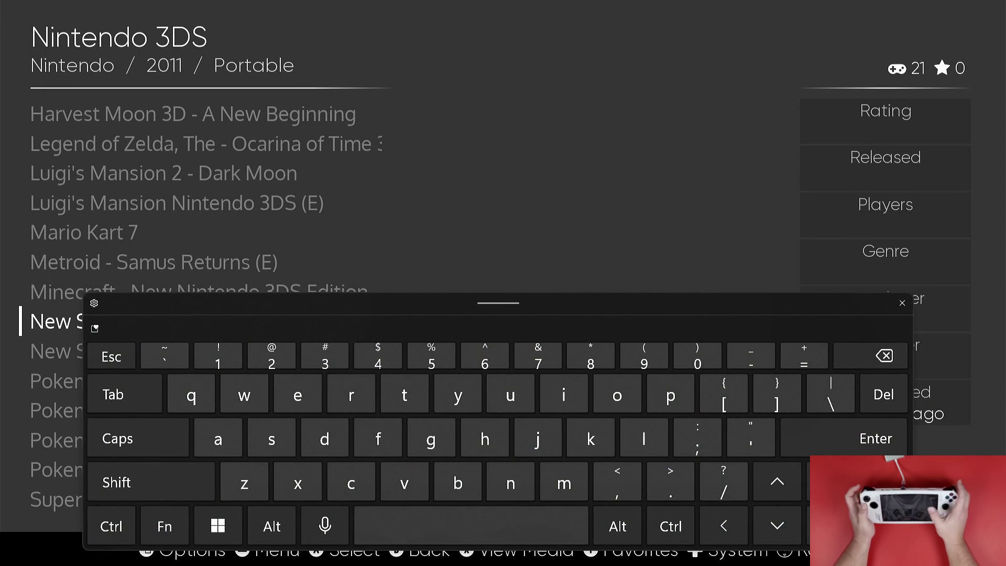
click(721, 232)
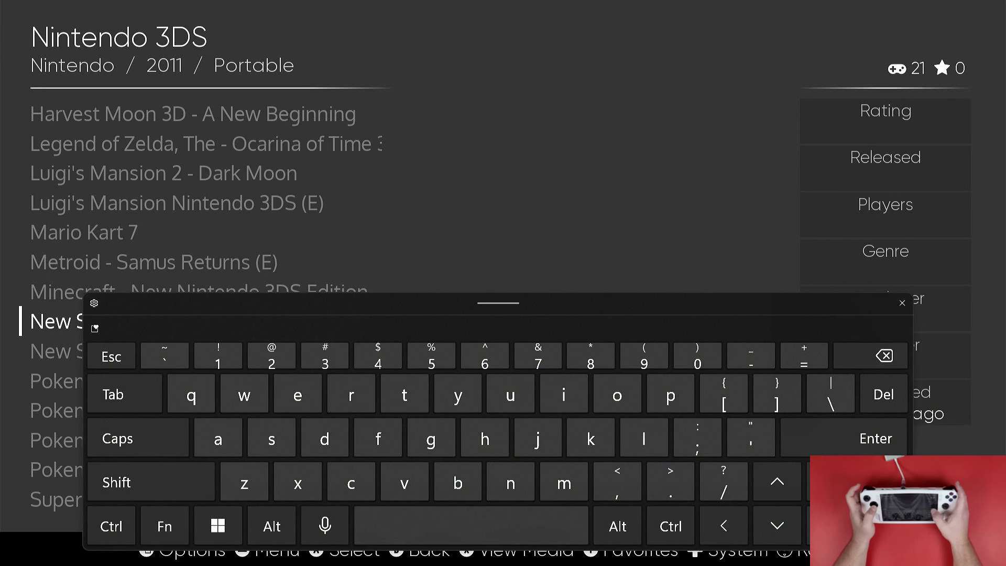